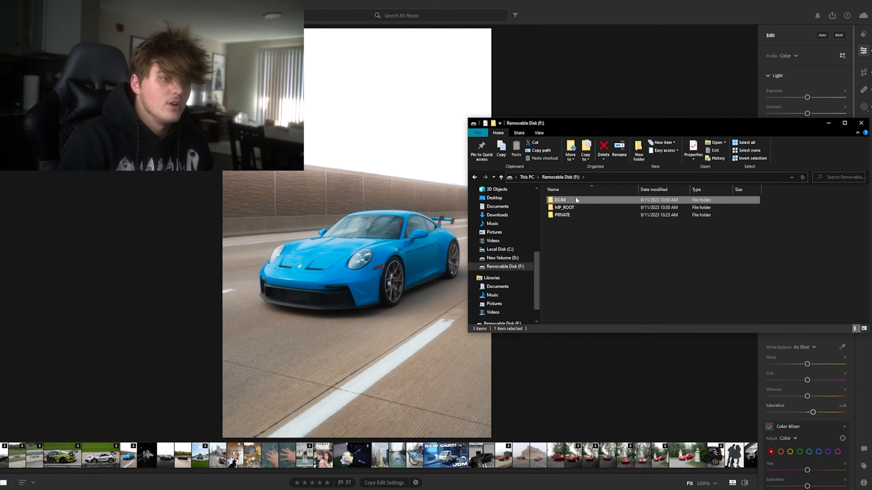
Step: Open the 100MSDCF folder inside DCIM on Removable Disk (F:) and maximize its window
double_click(576, 198)
scroll(782, 231, "down", 2)
scroll(782, 231, "down", 2)
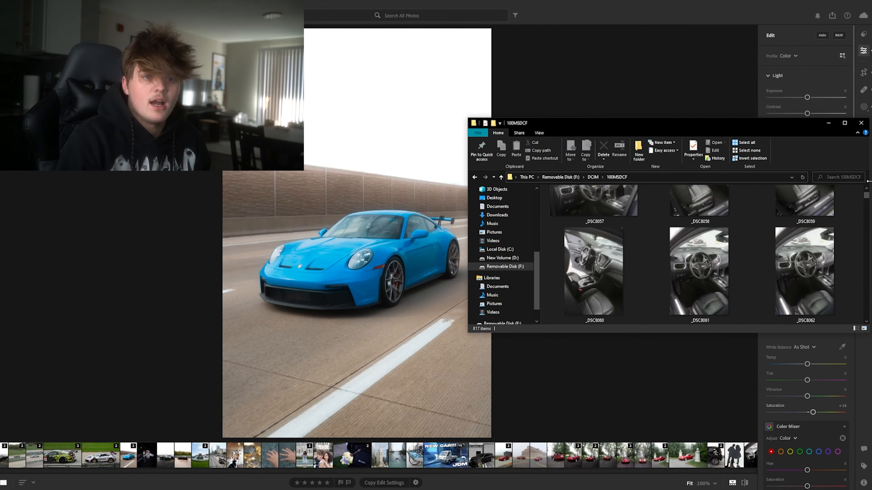
left_click(847, 126)
Step: Browse the folder's thumbnails for the blue Porsche highway shots around _DSC8628 to _DSC8646
scroll(662, 294, "down", 10)
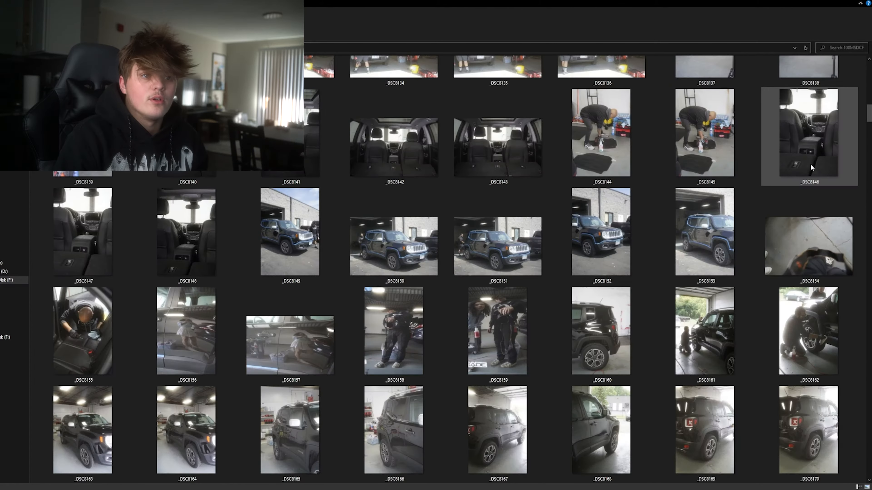
scroll(810, 171, "down", 9)
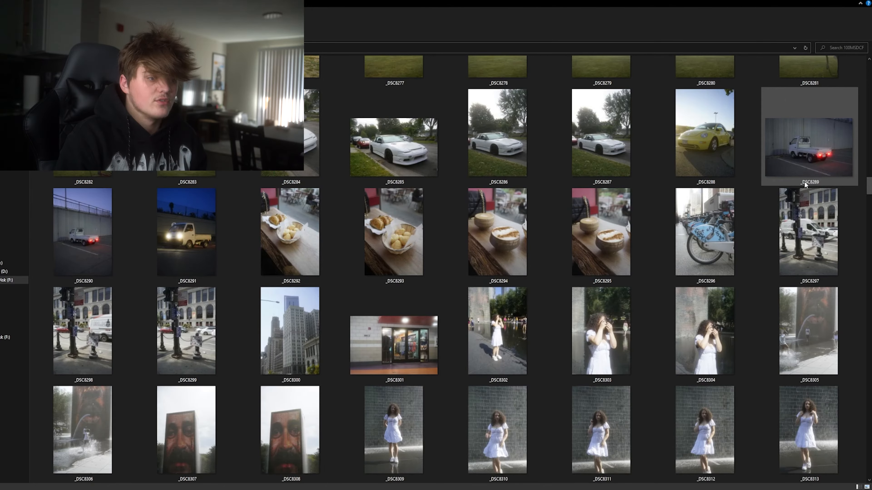
scroll(805, 181, "down", 20)
scroll(803, 185, "down", 20)
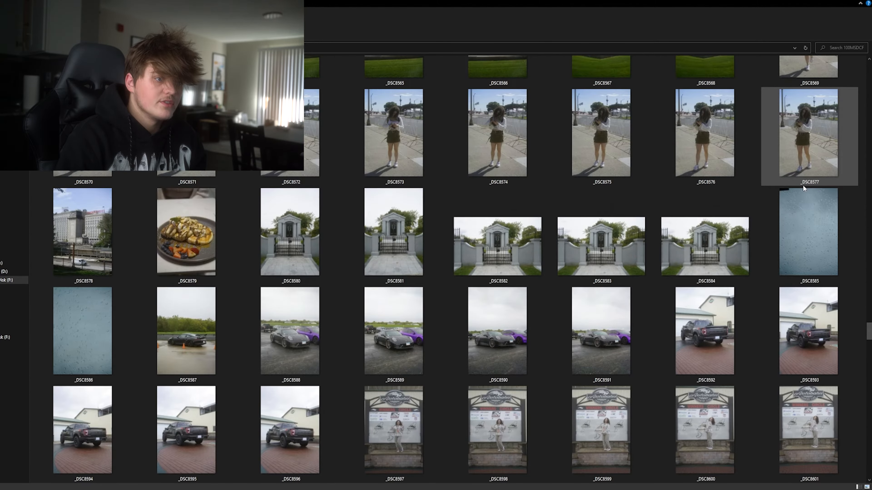
scroll(803, 185, "up", 13)
scroll(803, 186, "down", 9)
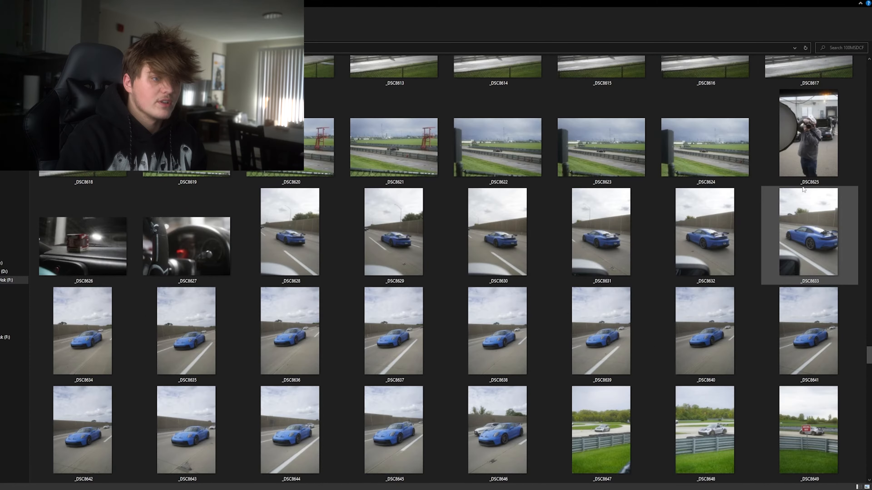
scroll(800, 187, "up", 3)
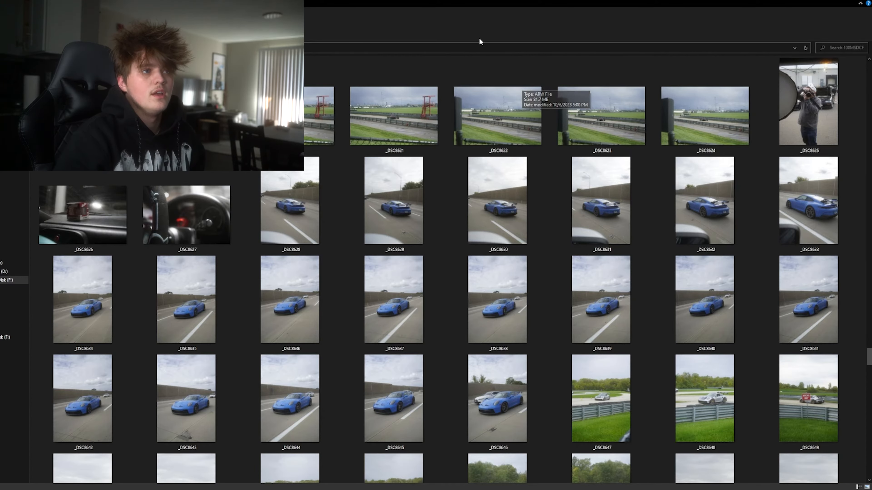
Step: Restore and re-maximize the folder window, and look through the thumbnails from the city photos to the track-day cars
left_click_drag(533, 8, 566, 48)
scroll(631, 173, "down", 6)
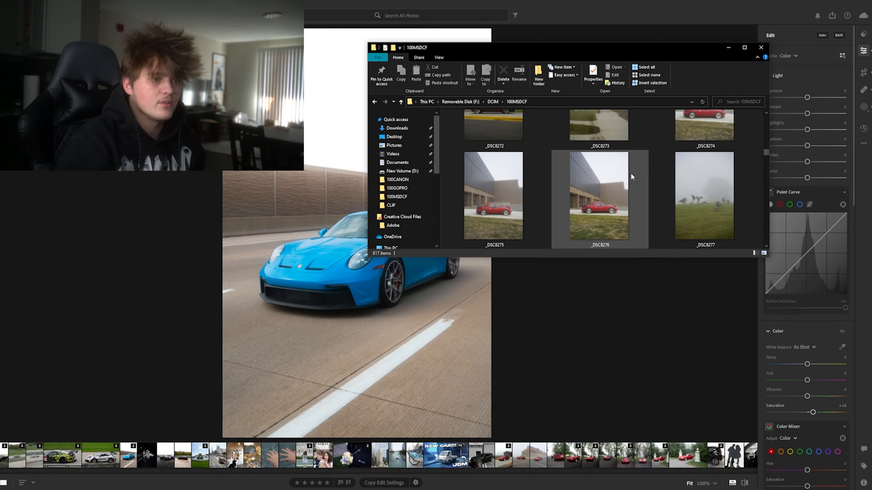
left_click(745, 48)
scroll(663, 195, "down", 20)
scroll(839, 138, "up", 14)
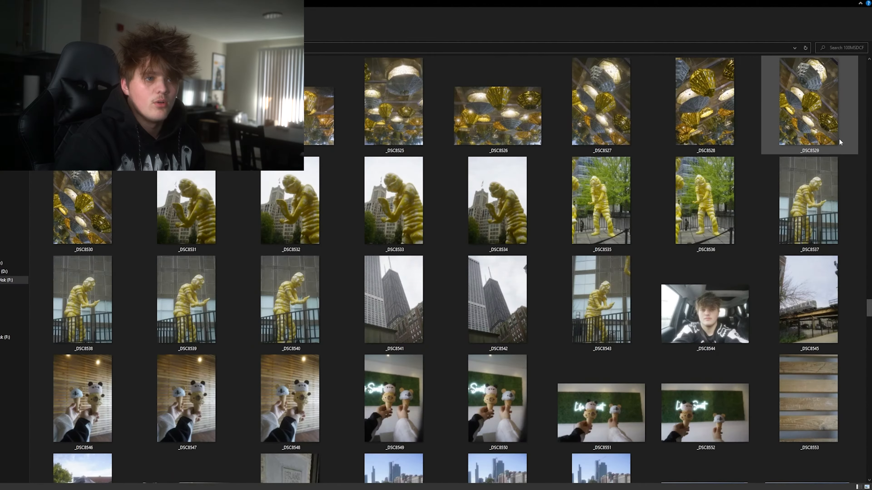
scroll(838, 139, "down", 13)
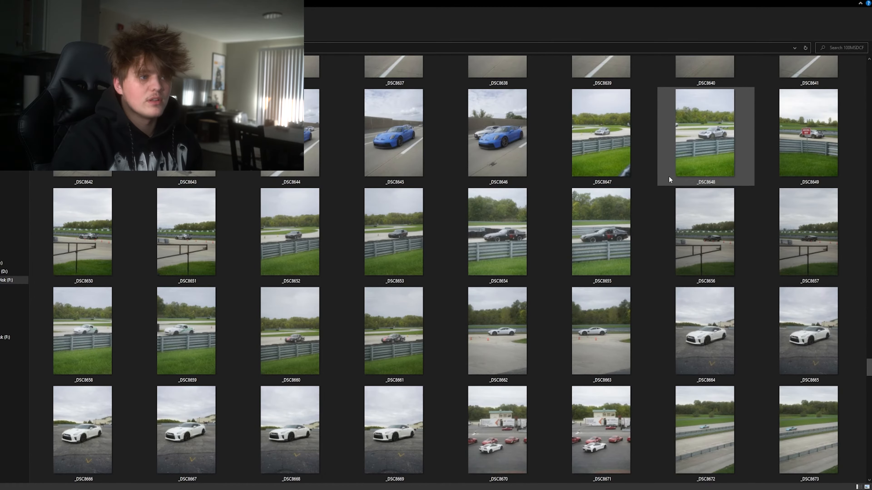
scroll(669, 176, "up", 2)
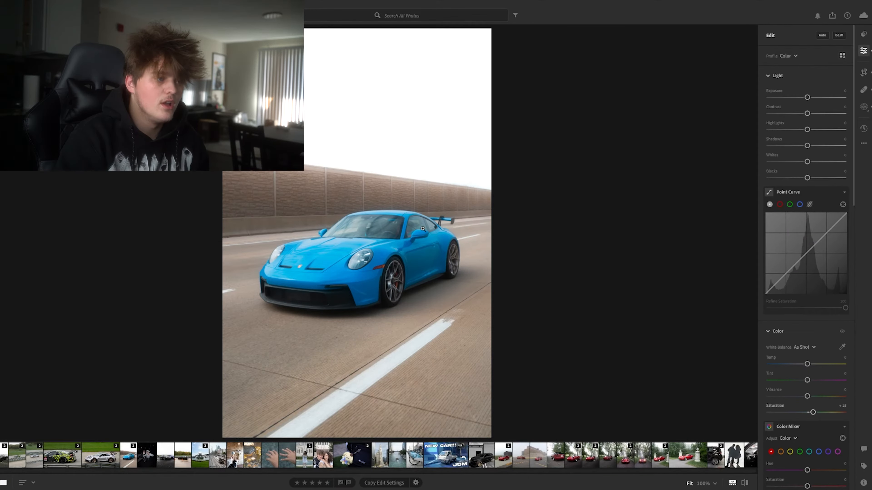
Step: Show the original of the blue Porsche highway photo in Lightroom and inspect its straightened crop
left_click(126, 462)
key("backslash")
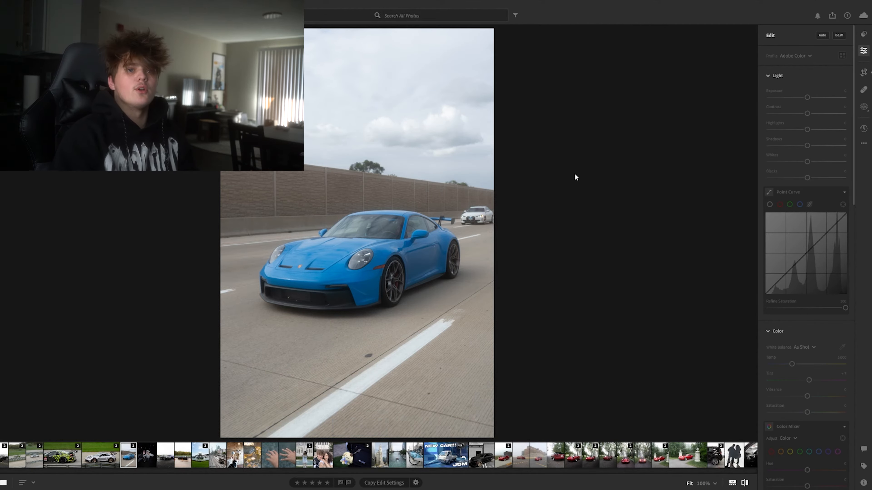
left_click(864, 73)
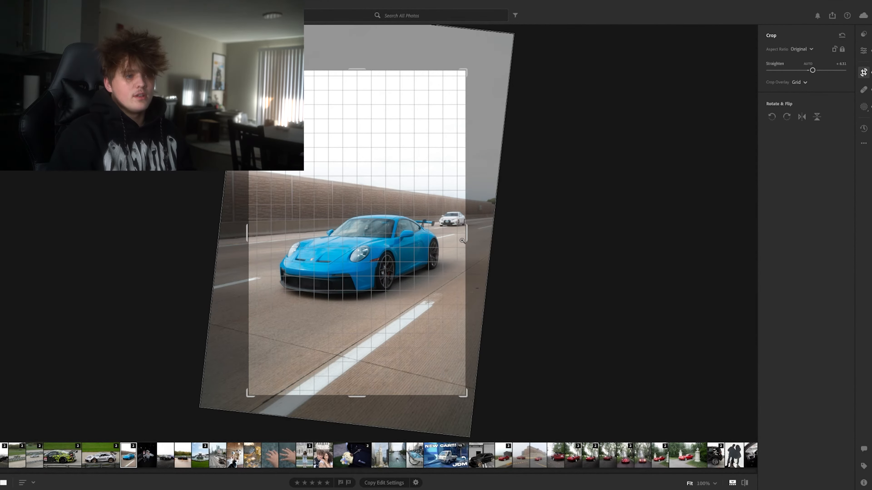
key("Return")
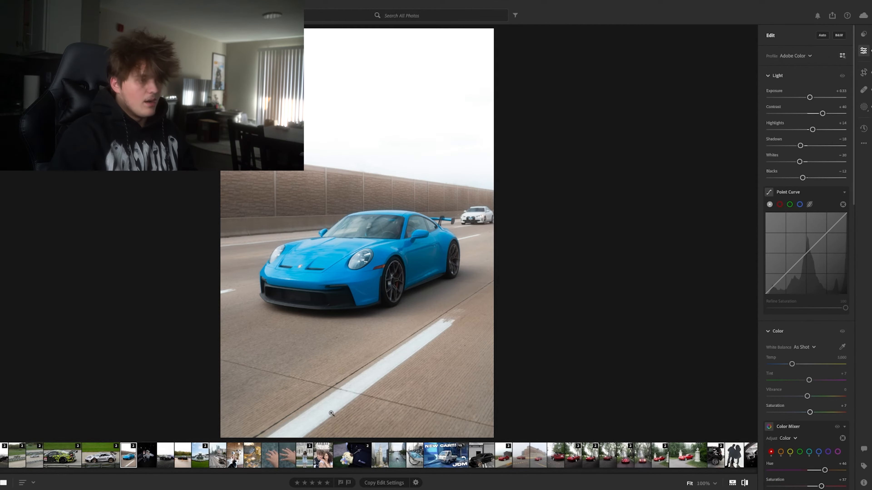
Step: Compare the blue Porsche edit with its original and examine where healing spots were applied
key("backslash")
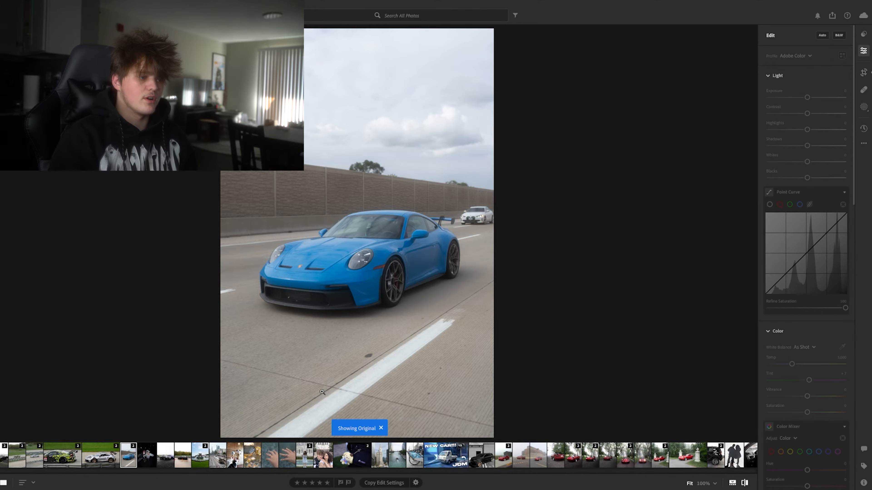
key("backslash")
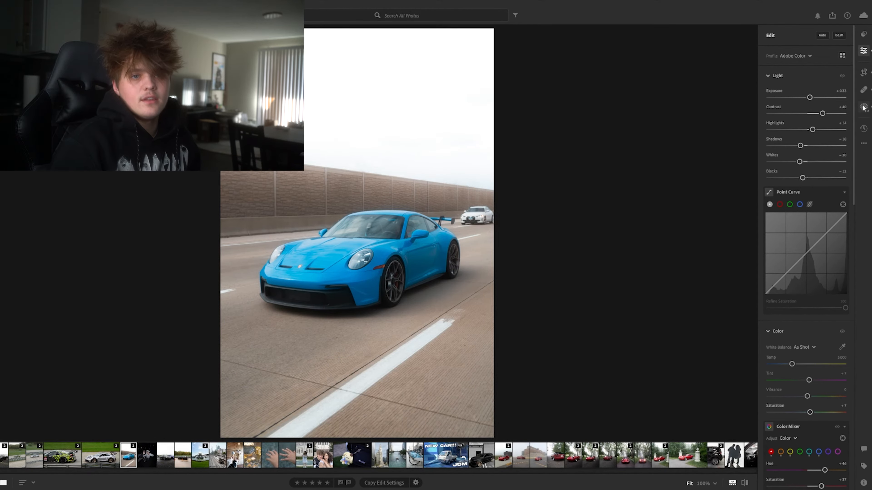
left_click(864, 91)
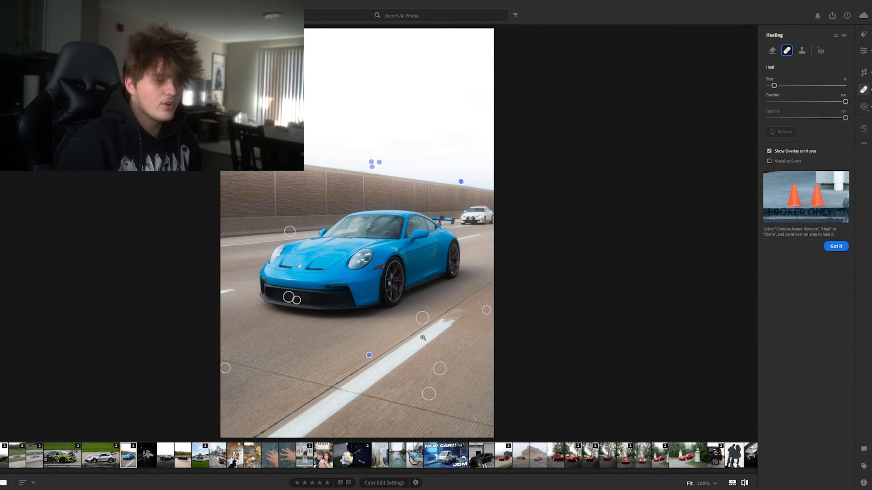
key("backslash")
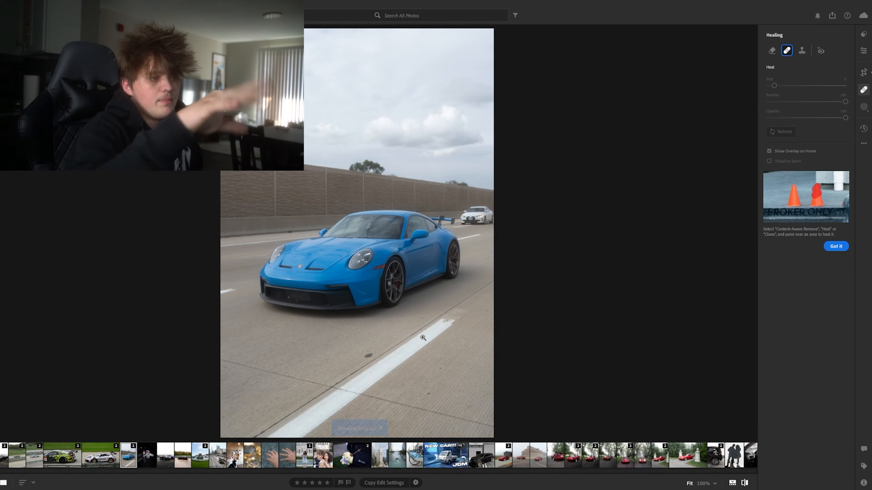
key("backslash")
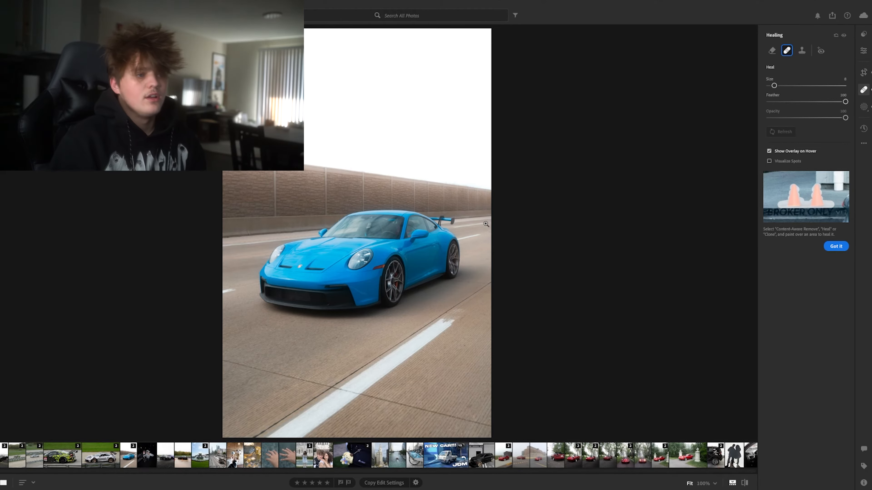
Step: View the blue Porsche version with the white car removed and toggle repeatedly between its edited and original states
key("space")
key("space")
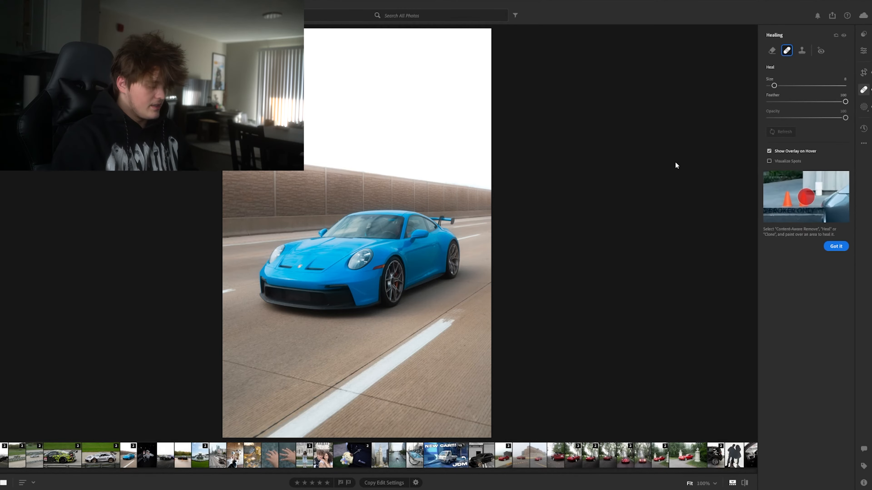
key("backslash")
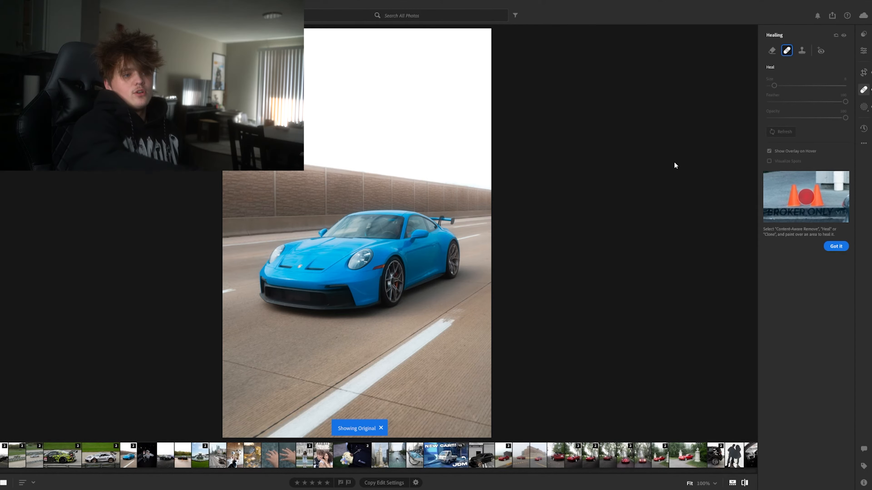
key("backslash")
key("backslash")
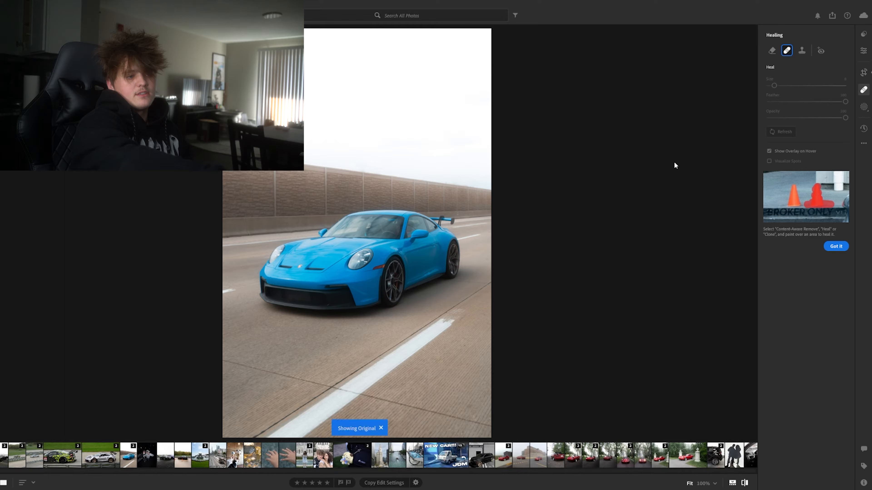
key("backslash")
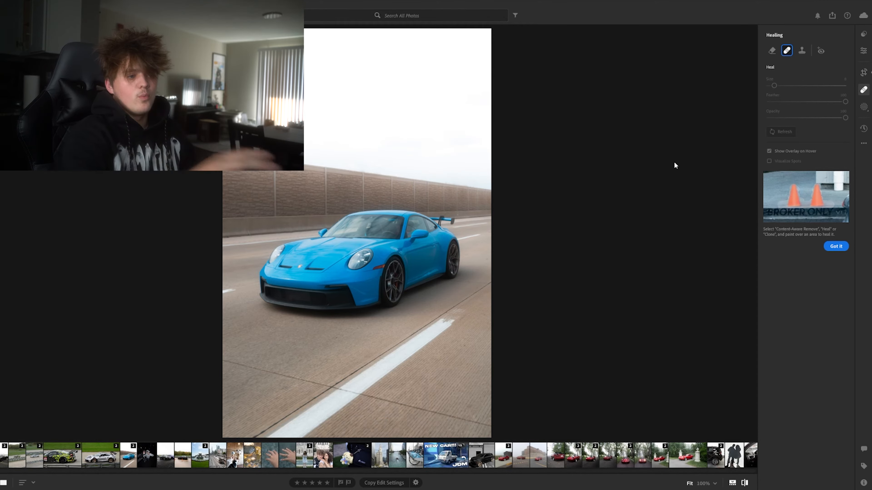
key("backslash")
key("backslash")
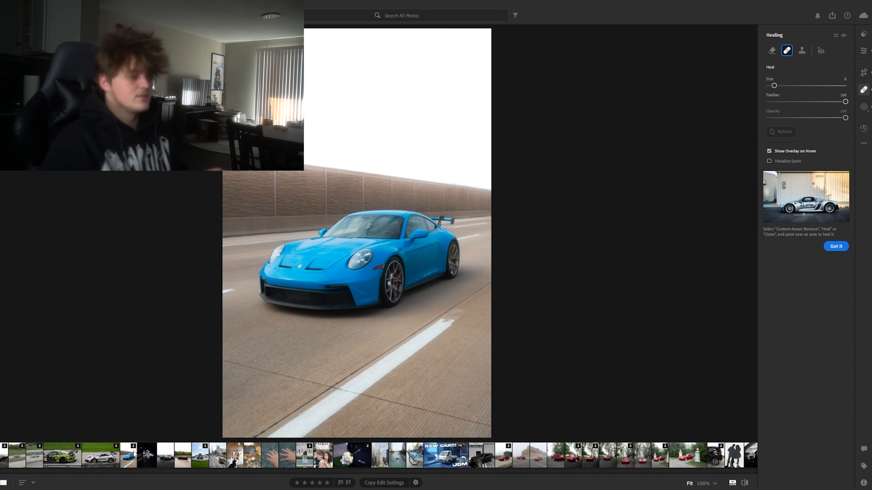
left_click(124, 448)
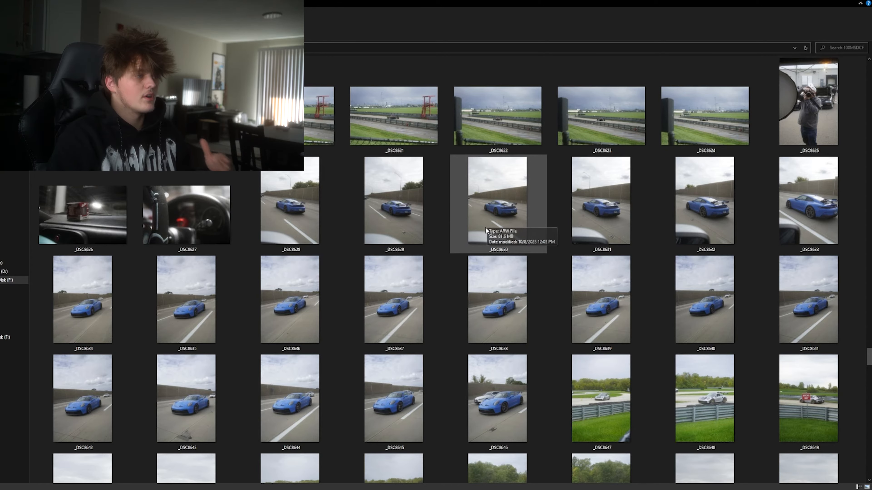
Step: Browse further through the 100MSDCF folder for the track-day photos of cars beside traffic cones
scroll(485, 227, "down", 10)
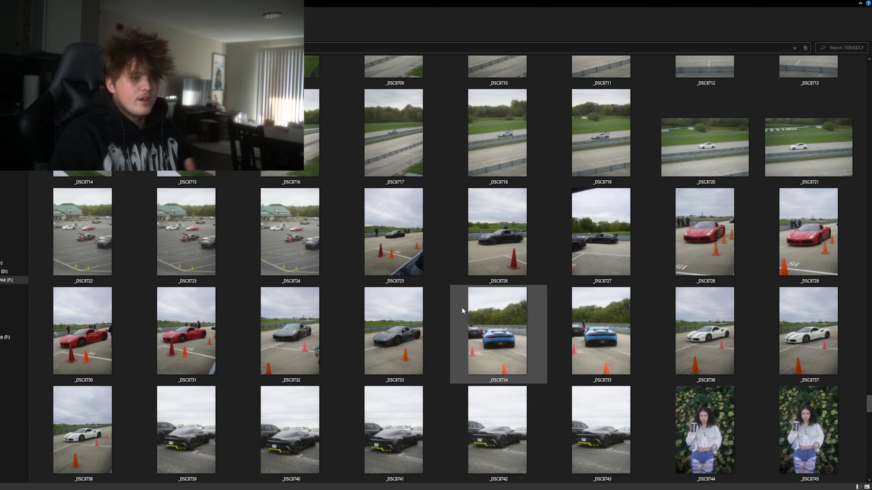
scroll(459, 310, "down", 5)
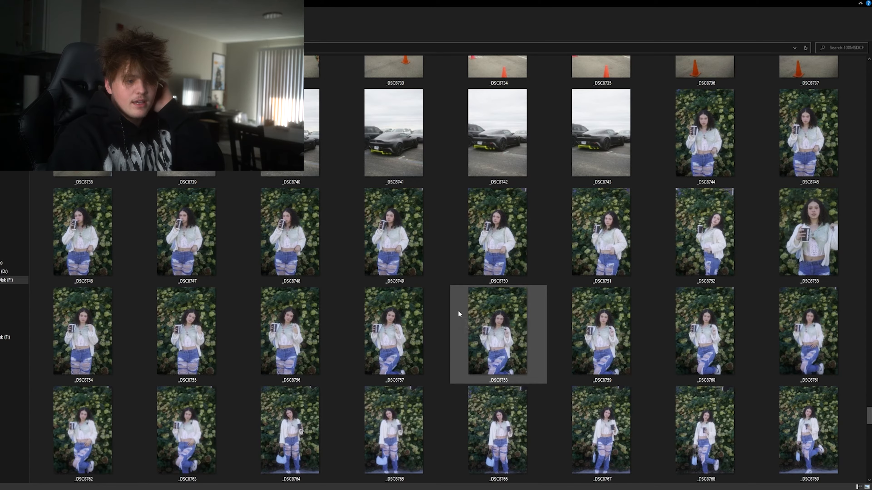
scroll(458, 310, "up", 8)
scroll(458, 310, "down", 6)
scroll(458, 310, "up", 3)
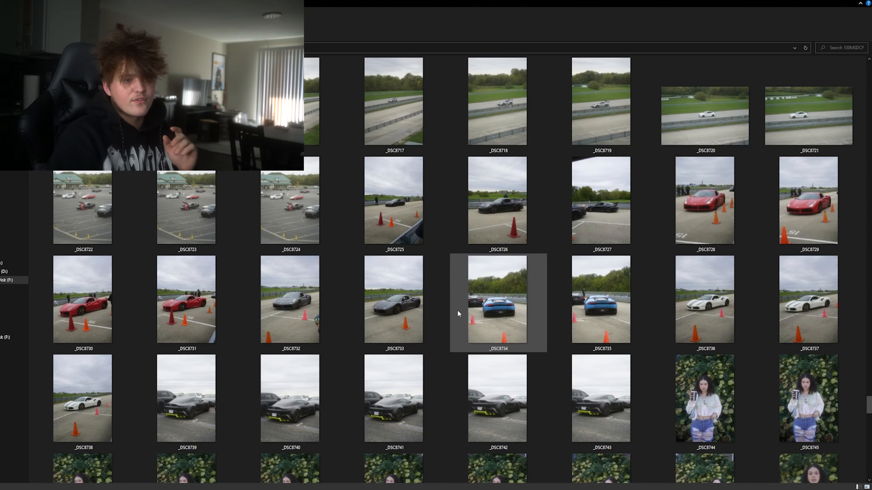
Step: Preview photos _DSC8726 and _DSC8725 one after the other, closing each preview and returning to the folder thumbnails
double_click(488, 223)
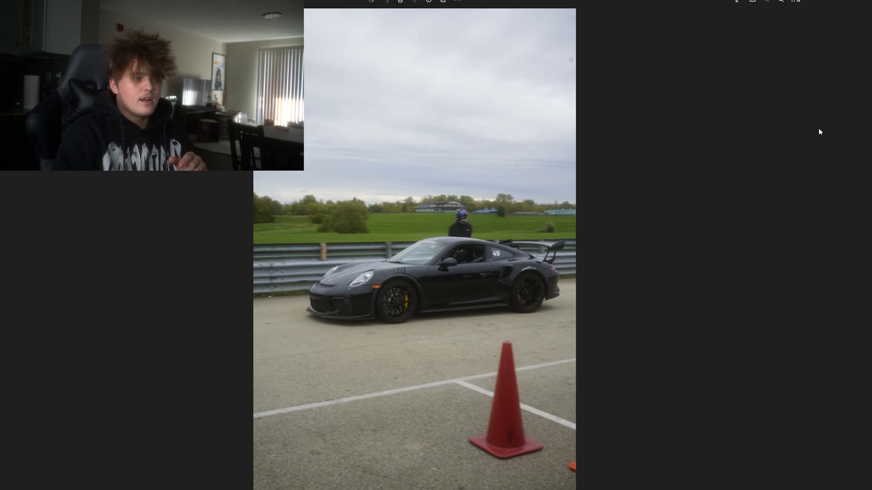
left_click(867, 1)
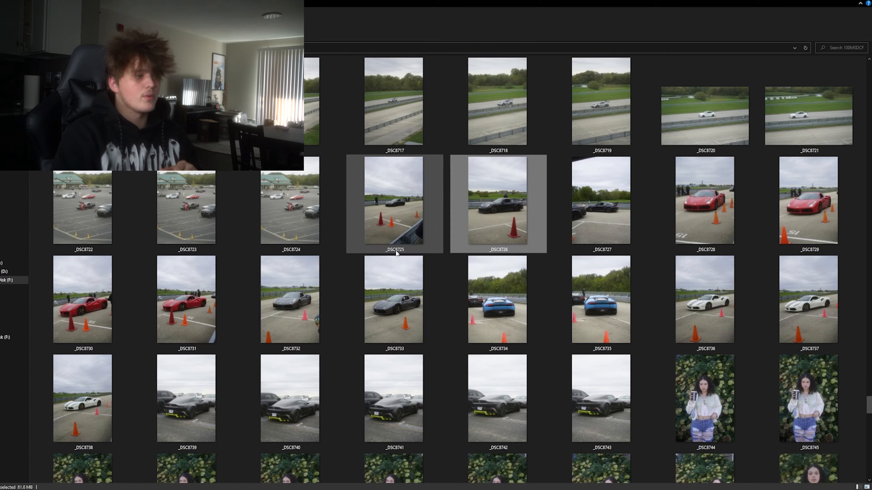
left_click(415, 231)
double_click(415, 232)
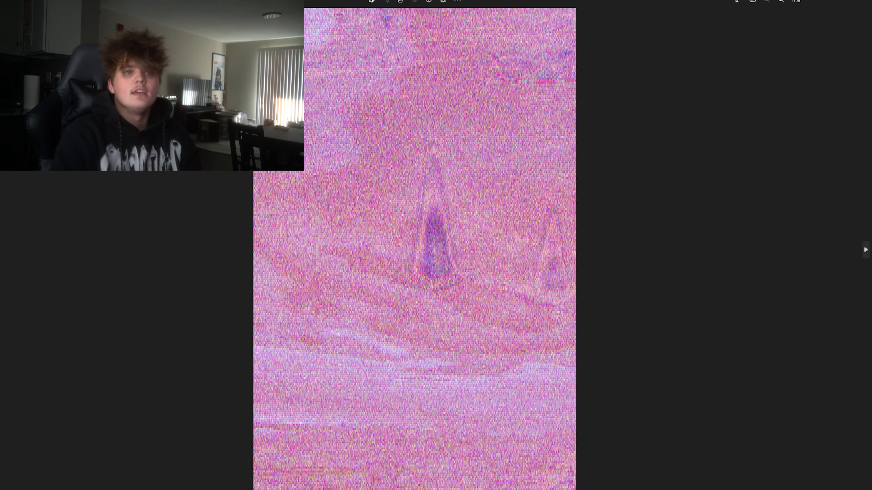
left_click(863, 1)
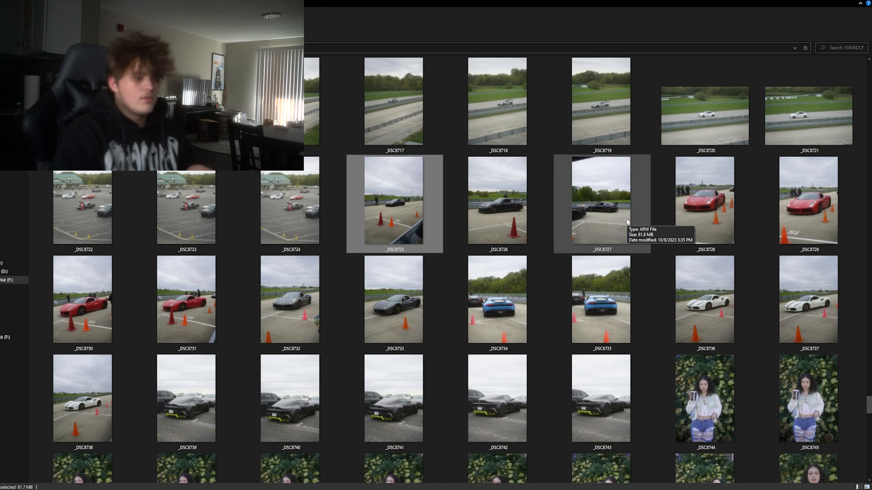
scroll(628, 222, "up", 5)
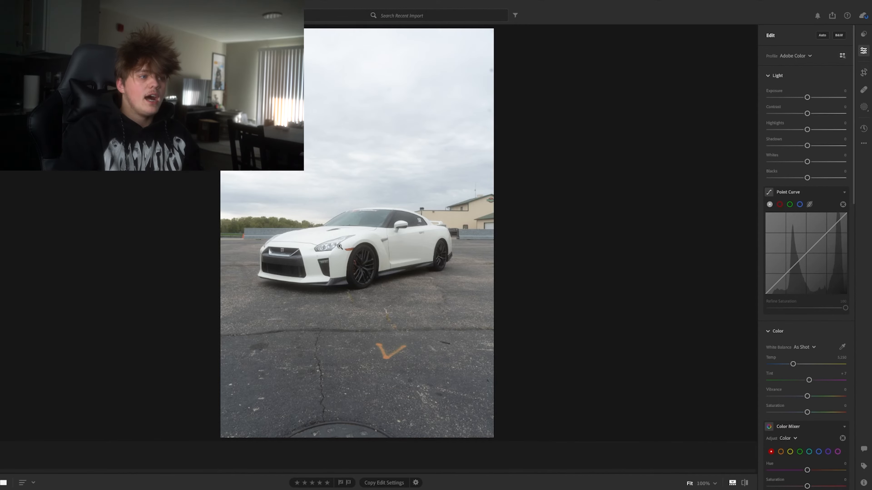
Step: Inspect the white GT-R's headlight and grille at 100% in Lightroom, and return to the fitted view
left_click(326, 247)
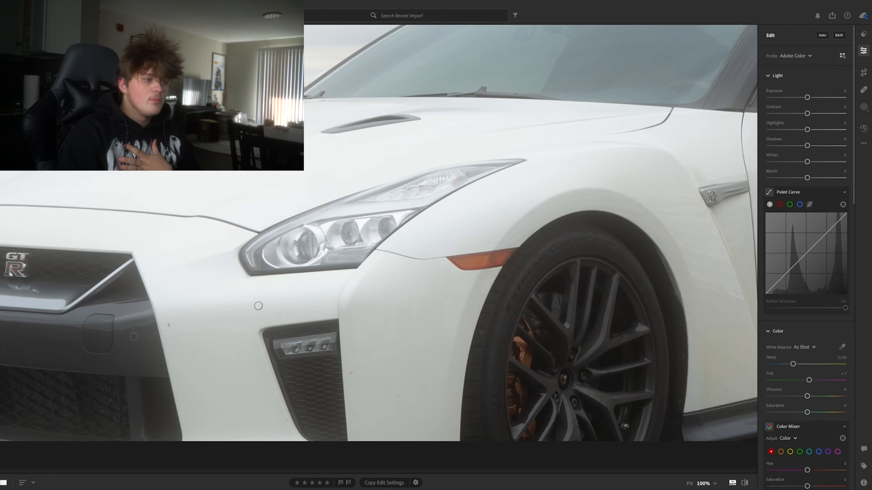
left_click_drag(301, 168, 391, 228)
left_click_drag(156, 249, 275, 235)
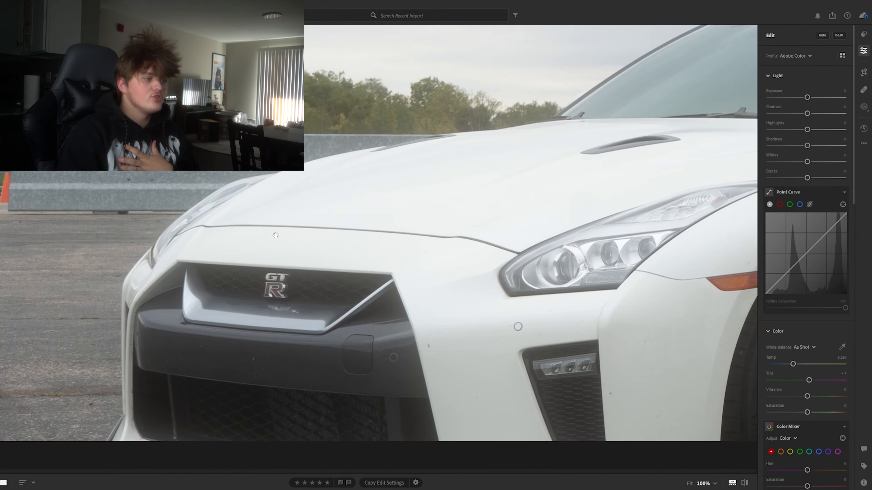
left_click(92, 236)
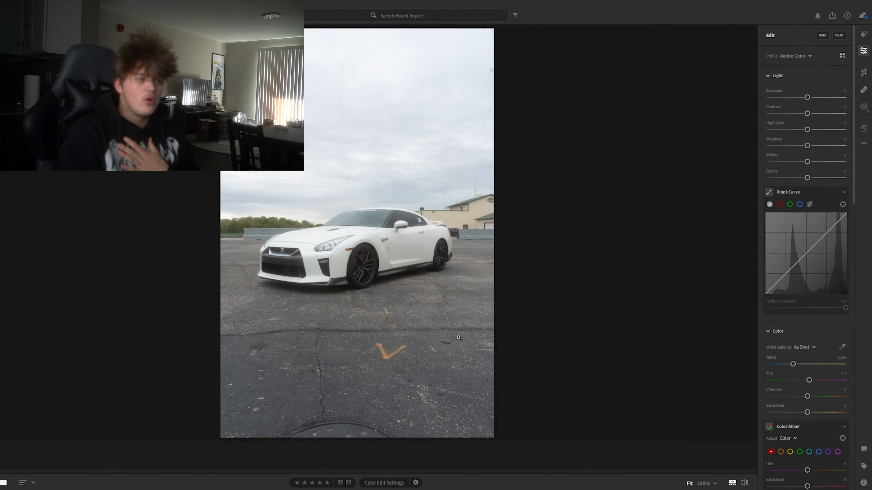
Step: Crop the white GT-R photo tighter around the car, keeping the original aspect ratio and no straightening, and apply the crop
left_click(864, 72)
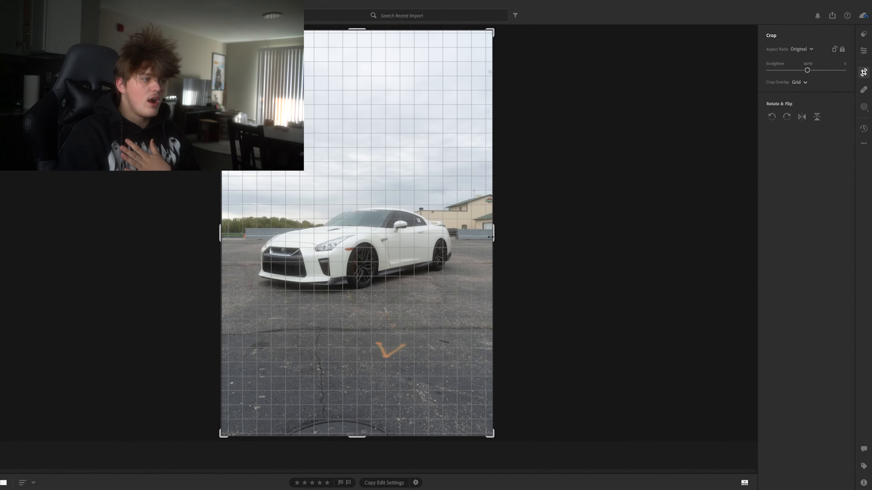
mouse_move(496, 237)
left_mouse_down()
mouse_move(495, 250)
mouse_move(490, 213)
mouse_move(490, 234)
left_mouse_up()
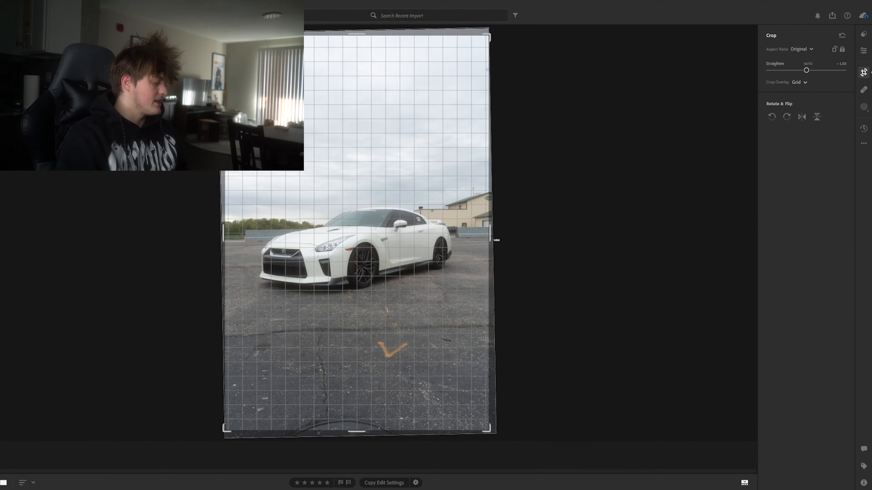
key("ctrl+z")
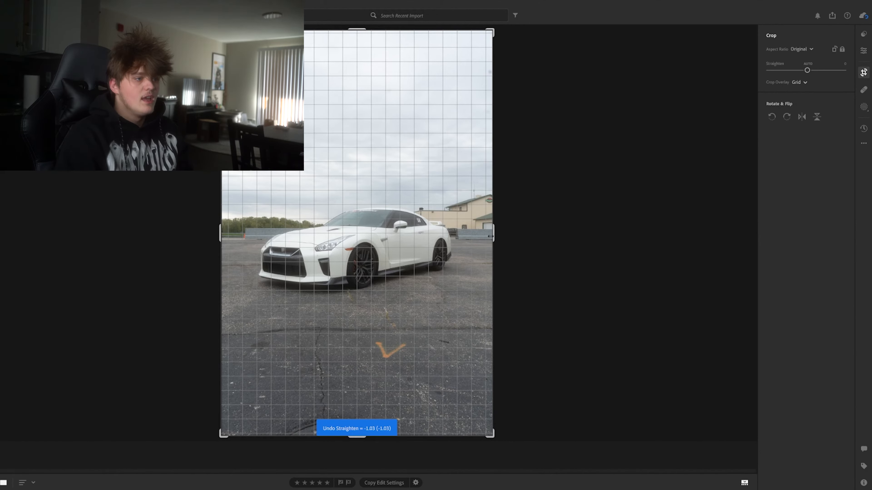
left_click_drag(358, 436, 355, 380)
left_click_drag(354, 377, 355, 376)
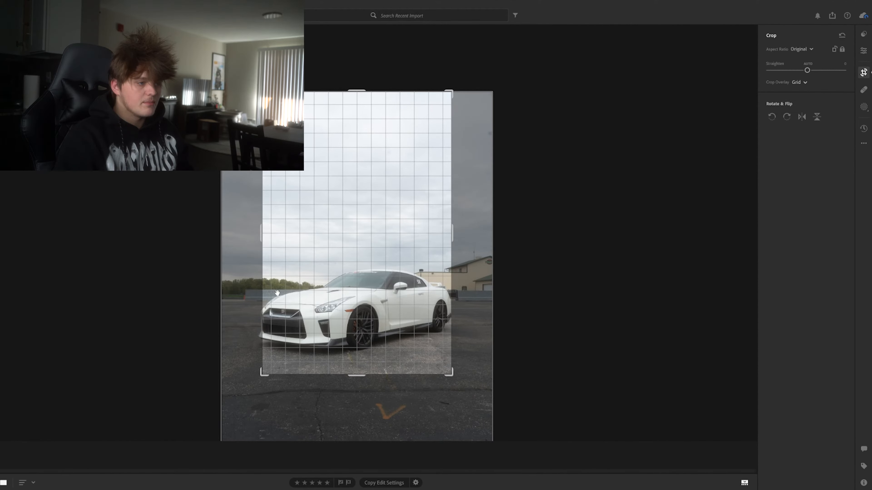
left_click_drag(357, 375, 356, 436)
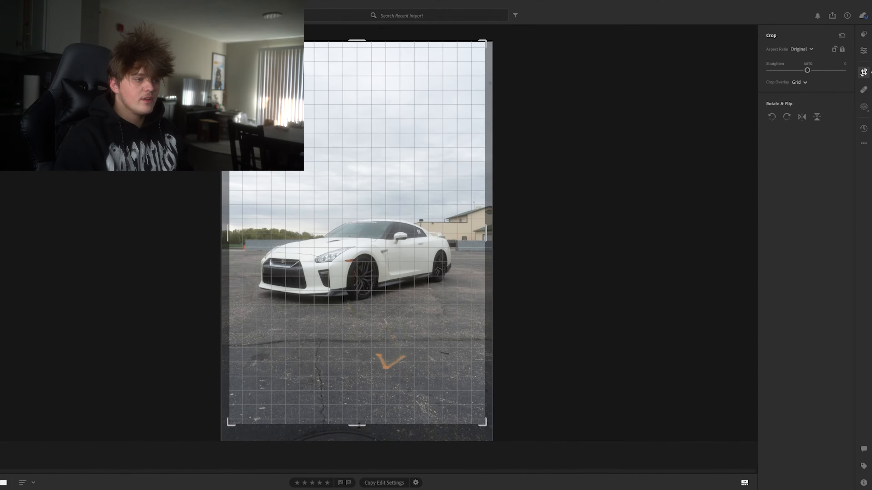
left_click_drag(357, 30, 356, 50)
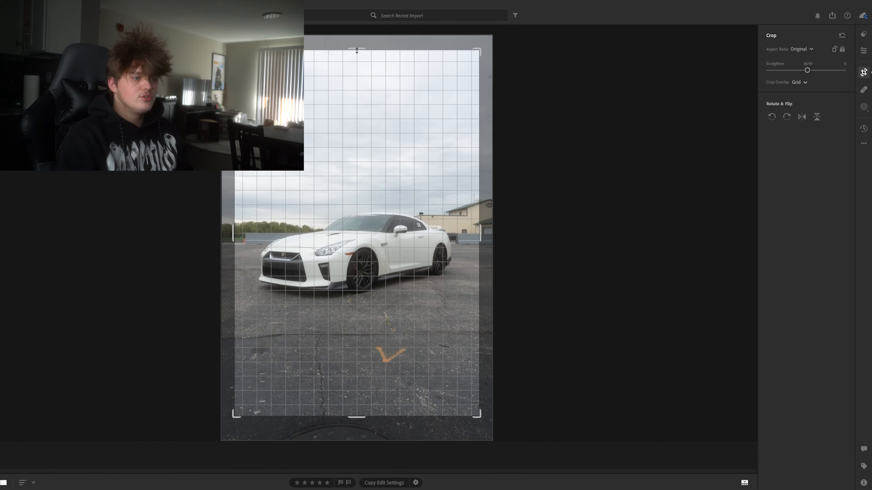
left_click_drag(364, 417, 363, 417)
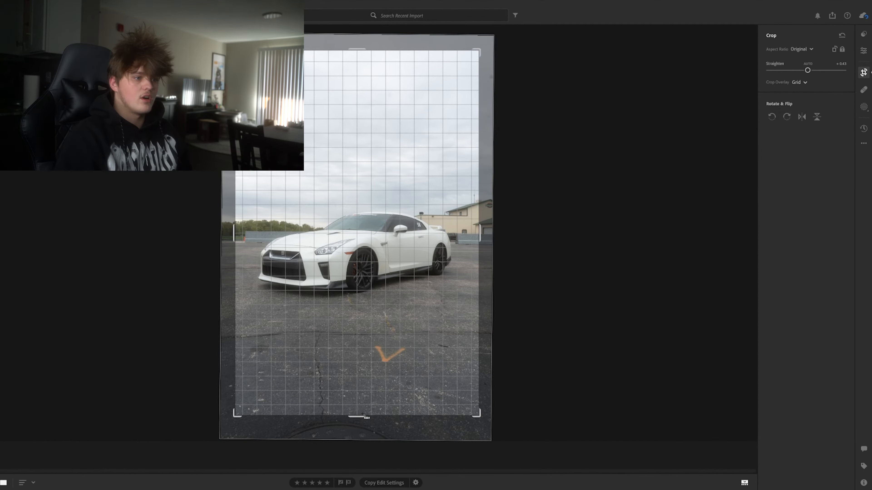
key("ctrl+z")
left_click_drag(479, 235, 474, 236)
key("Return")
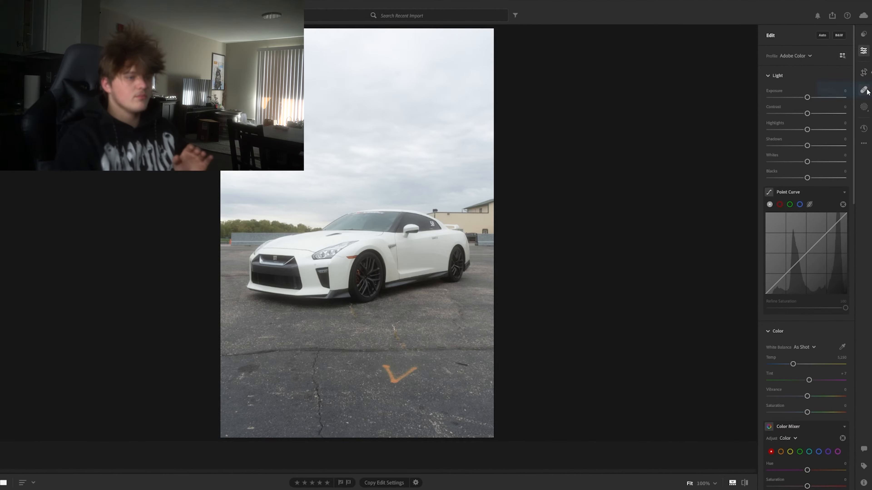
Step: Reopen the crop, straighten the photo slightly to about -0.10, and apply it
left_click(864, 72)
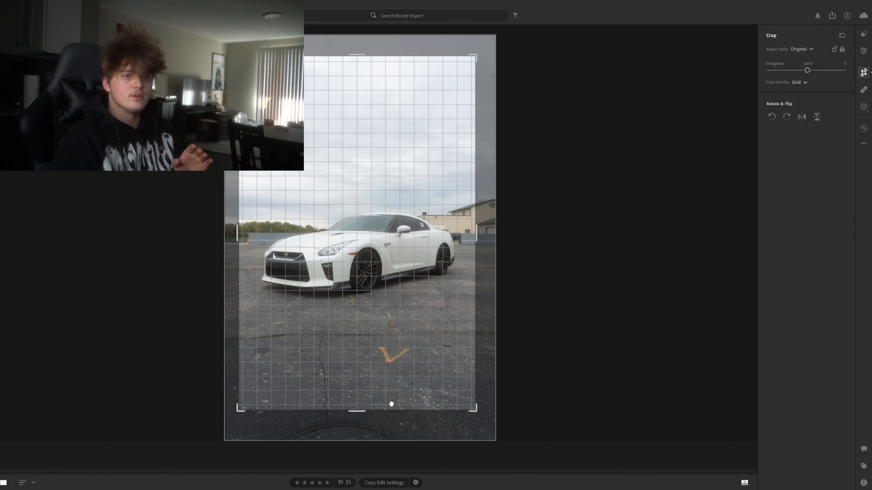
left_click_drag(374, 434, 375, 433)
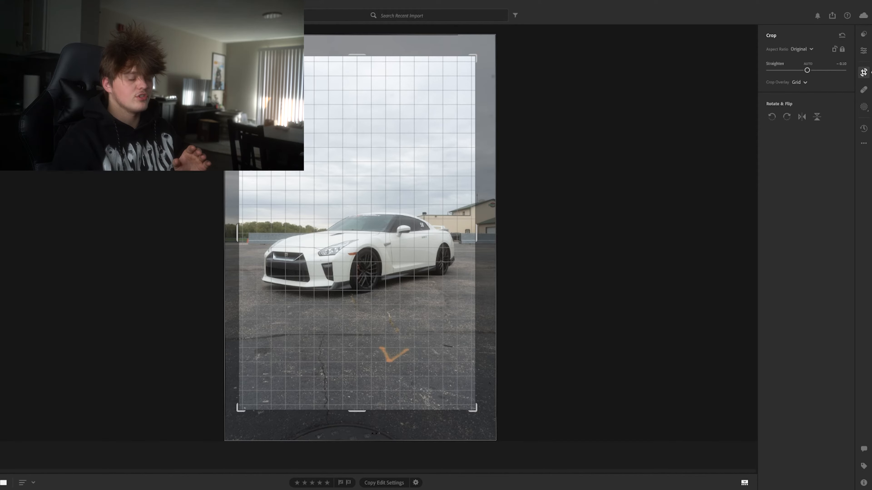
key("Return")
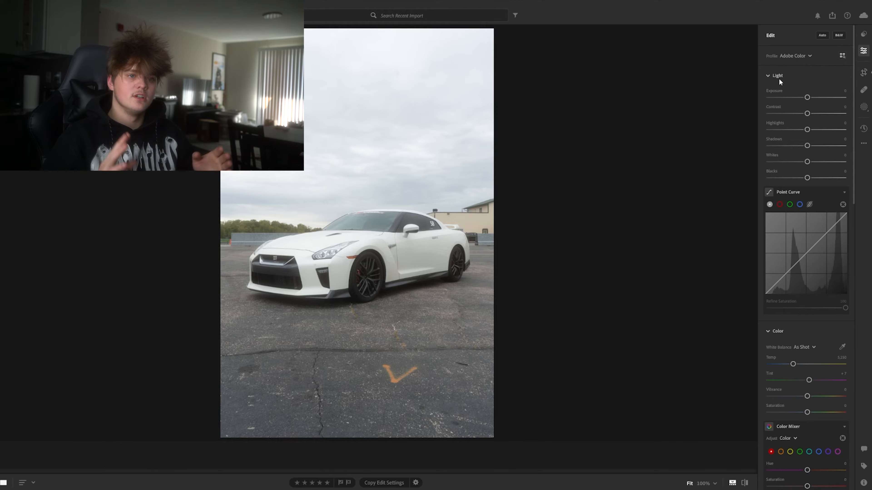
Step: Set Exposure to -0.14, Contrast to +23, Highlights to +19 and Shadows to -15, checking the front wheel at 100%
left_click_drag(807, 97, 804, 132)
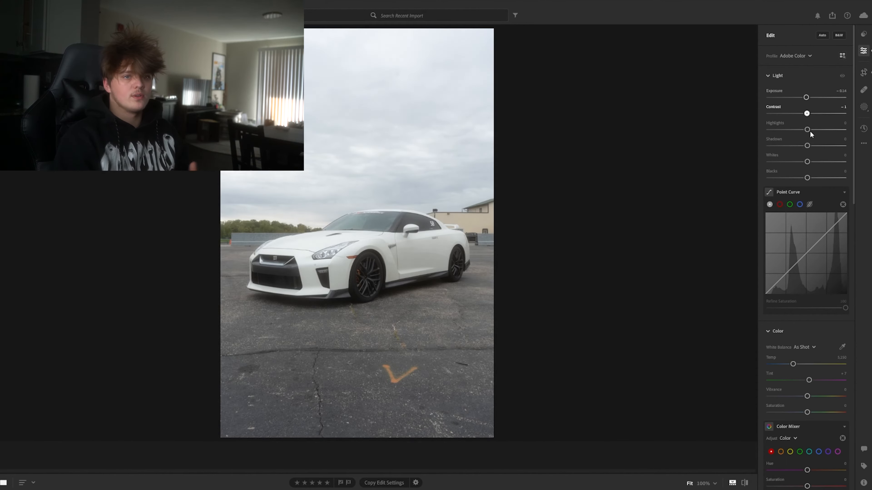
mouse_move(816, 131)
left_mouse_down()
mouse_move(807, 132)
mouse_move(838, 132)
mouse_move(718, 133)
mouse_move(812, 147)
left_mouse_up()
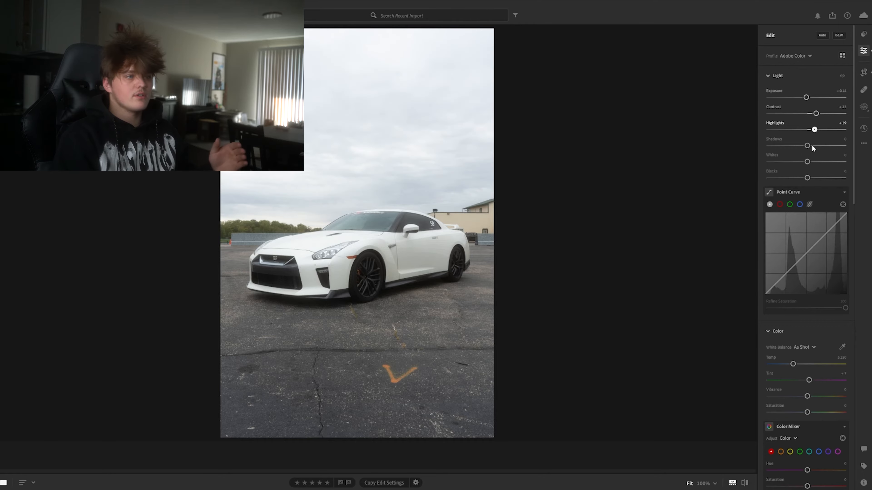
mouse_move(807, 145)
left_mouse_down()
mouse_move(814, 152)
mouse_move(779, 155)
mouse_move(819, 159)
mouse_move(801, 158)
left_mouse_up()
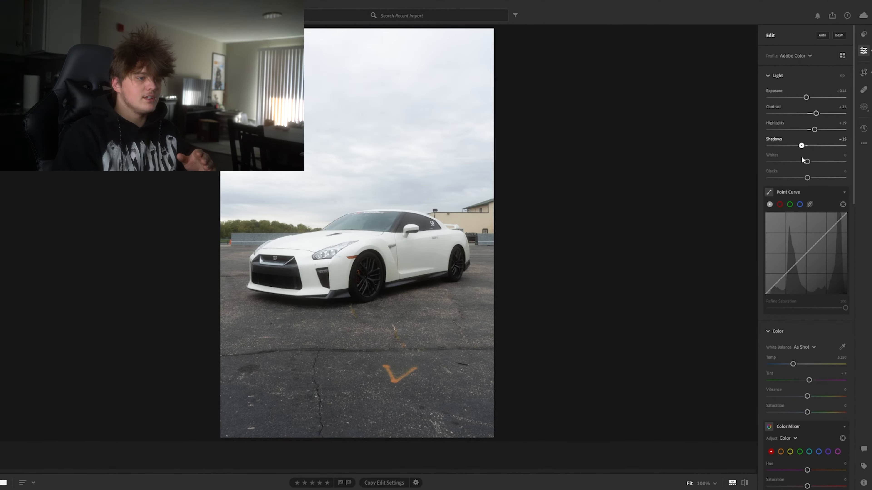
left_click(354, 279)
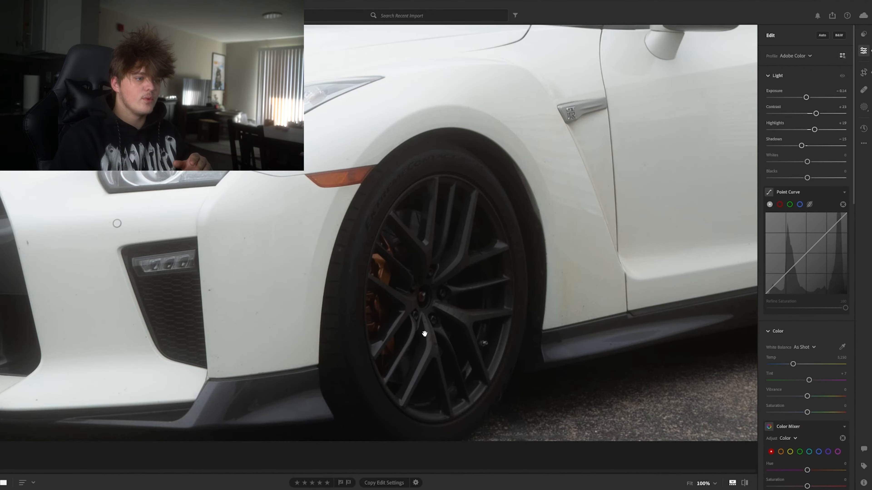
left_click(506, 222)
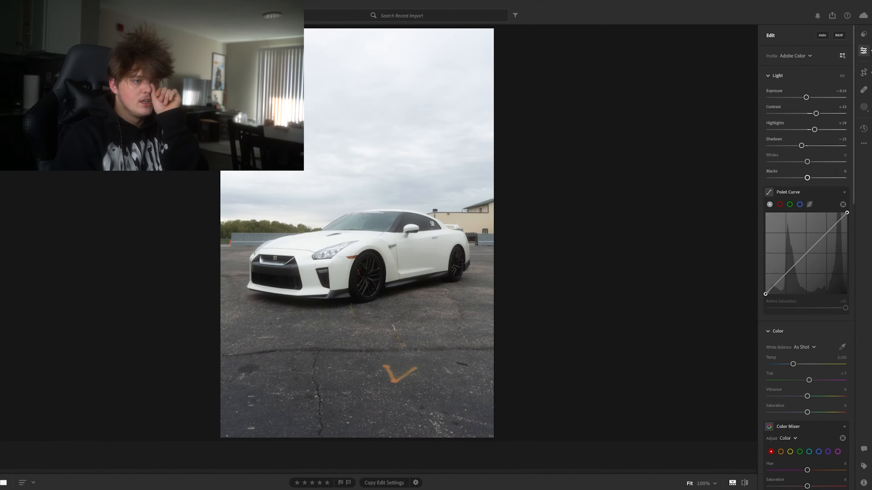
Step: Set Whites to +17 and Blacks to -7, and compare the photo with its original state
left_click_drag(822, 165, 805, 181)
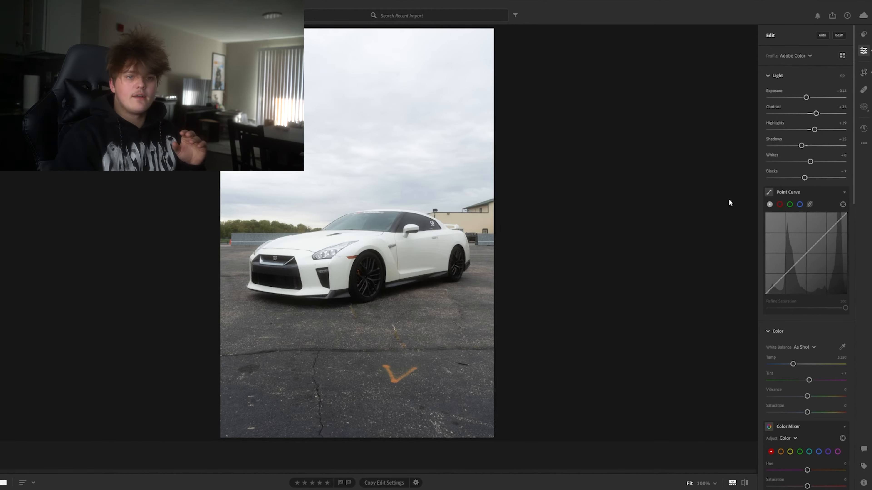
left_click_drag(810, 164, 813, 163)
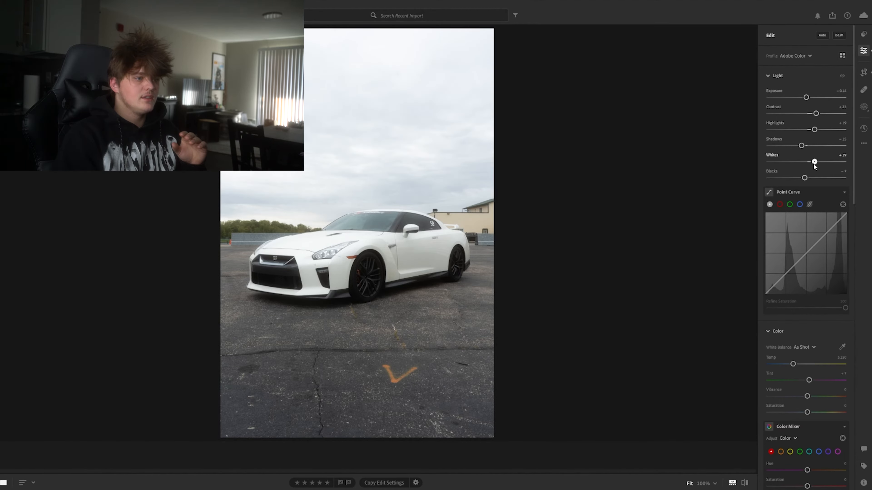
left_click(307, 267)
left_click(307, 267)
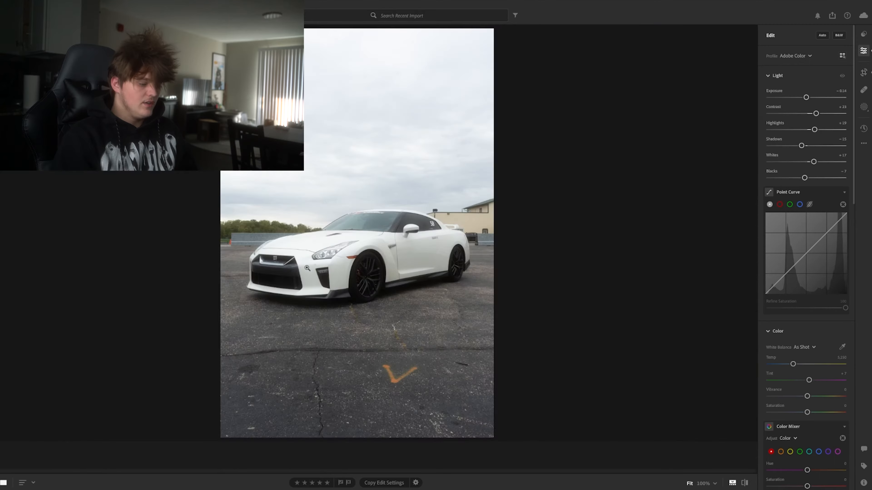
key("backslash")
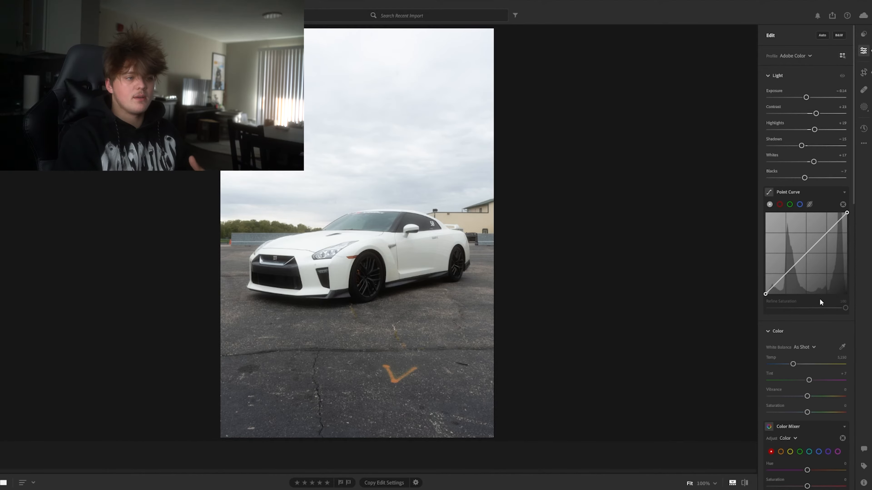
Step: In the Color Mixer, set yellow Hue to -36, Saturation to -59 and Luminance to +16, and compare repeatedly with the original
scroll(818, 309, "down", 3)
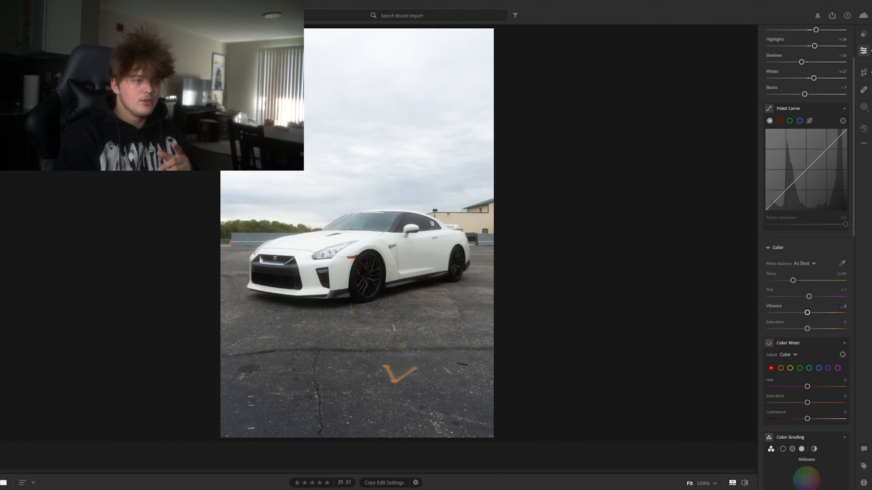
scroll(825, 305, "down", 3)
left_click(790, 285)
left_click_drag(807, 305, 719, 324)
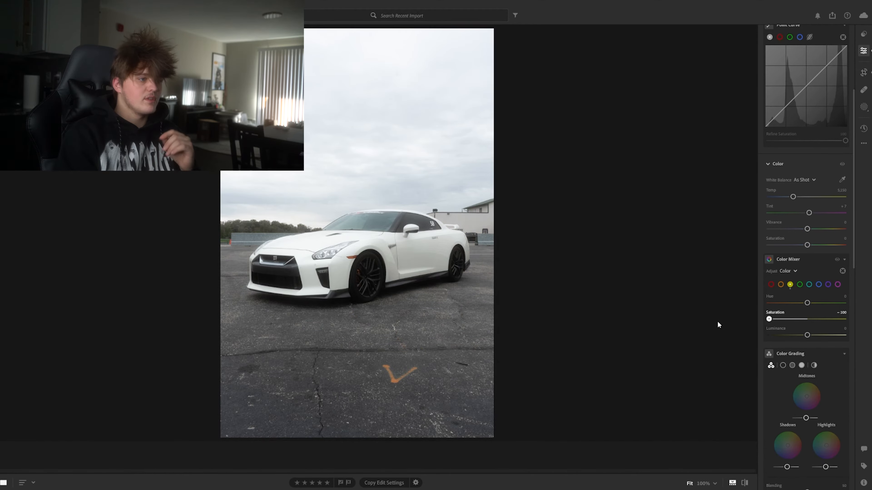
left_click_drag(719, 324, 817, 345)
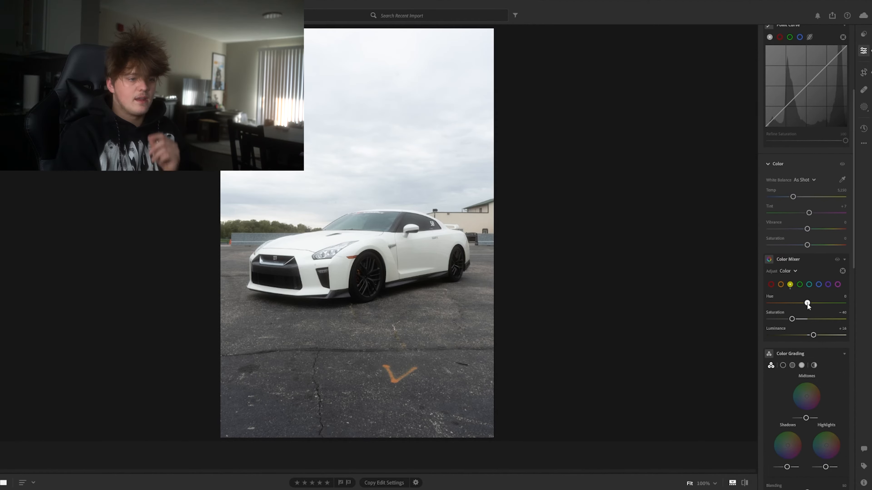
left_click_drag(808, 303, 786, 315)
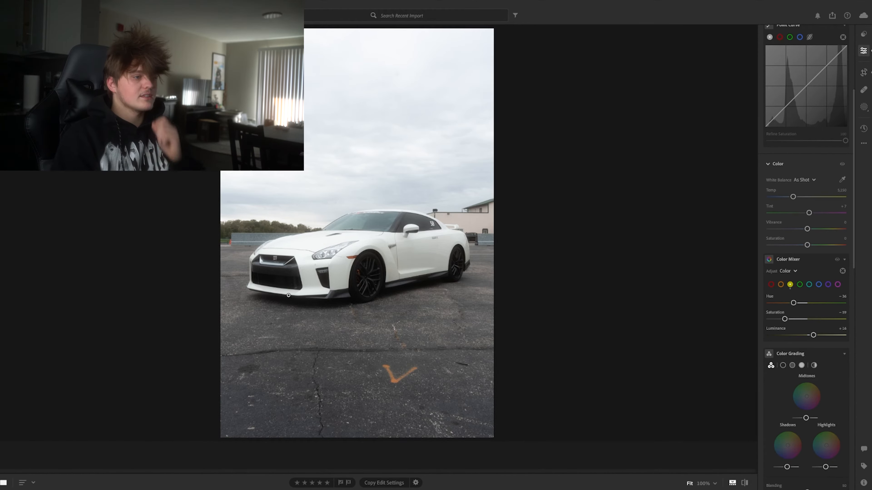
key("backslash")
key("backslash")
key("backslash")
key("backslash")
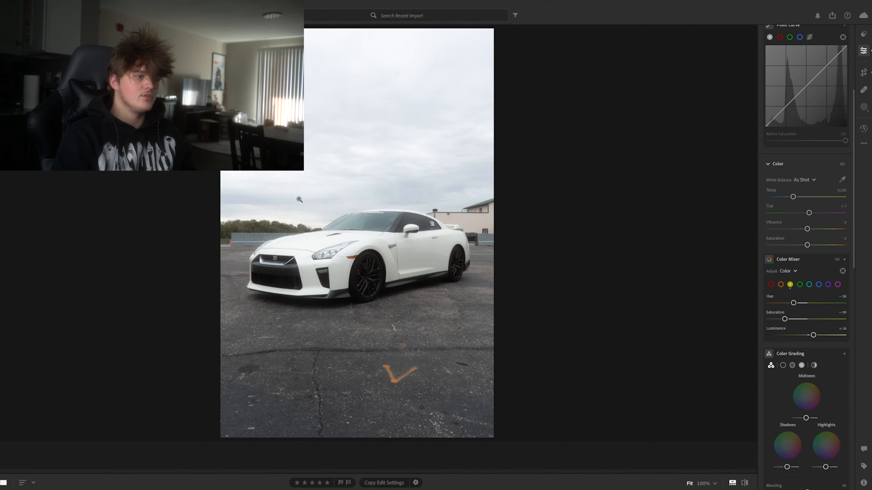
Step: Check the barrier area beside the car up close and adjust the saturation and luminance of the aqua colour range
left_click(780, 284)
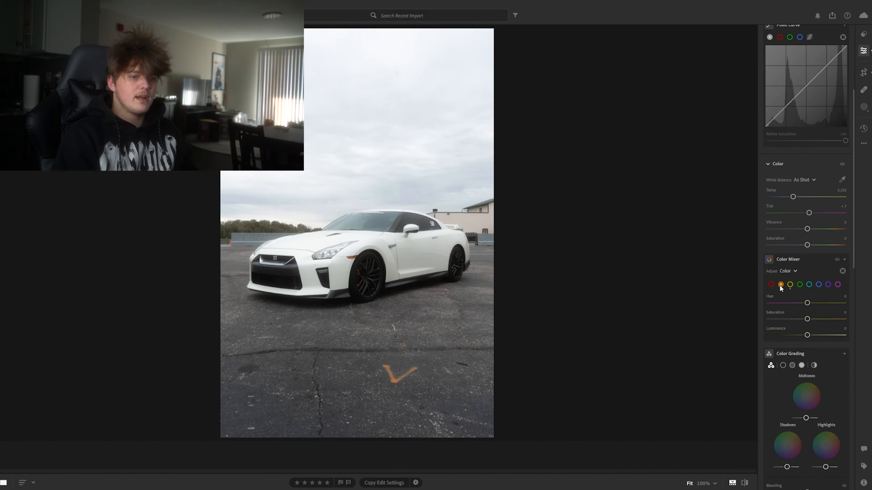
left_click(227, 243)
left_click(226, 243)
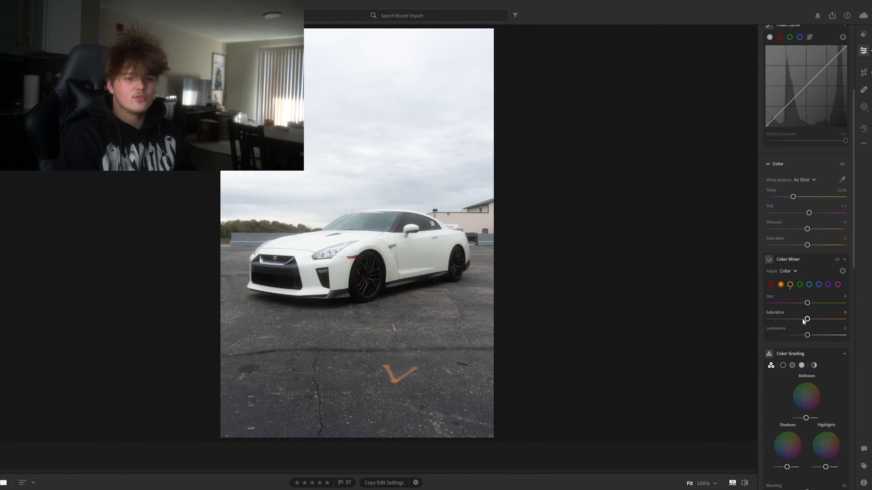
left_click(809, 284)
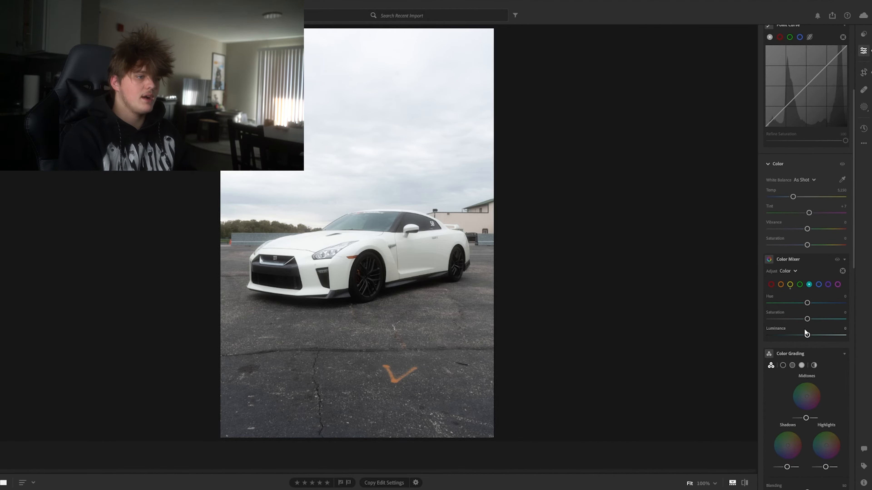
left_click_drag(806, 319, 824, 344)
Step: Set the green range's Saturation to +49 and Hue to +11, checking the grass by the barrier at 100%
left_click(799, 284)
left_click_drag(807, 318, 870, 330)
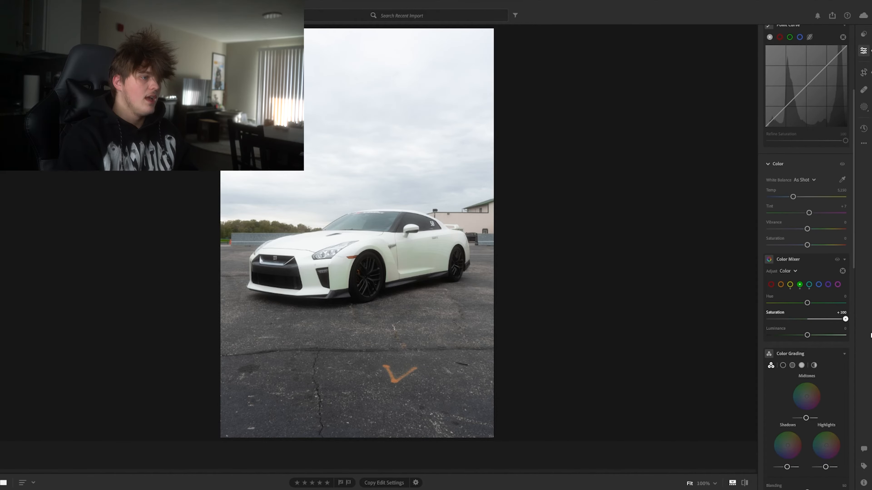
left_click(224, 241)
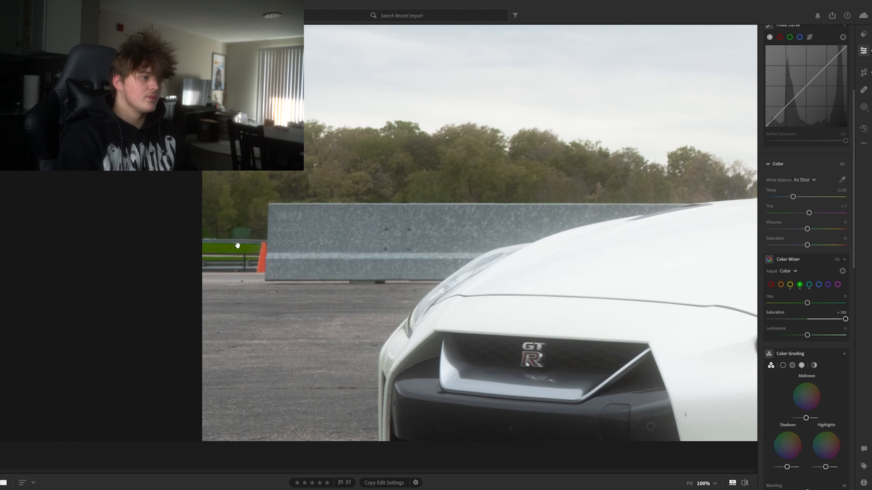
left_click(237, 245)
left_click_drag(845, 319, 810, 303)
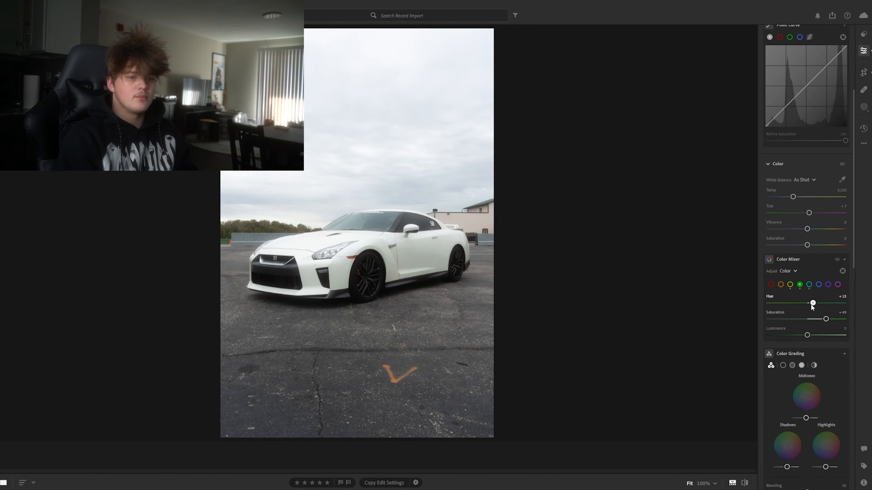
left_click_drag(810, 304, 809, 304)
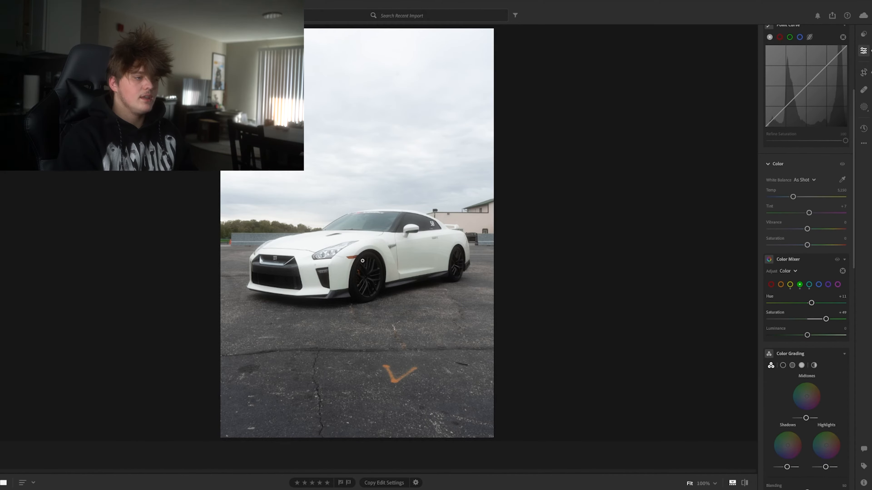
Step: Set the orange range's Saturation to +43 and inspect the front wheel's brake caliper at 100%
left_click(780, 285)
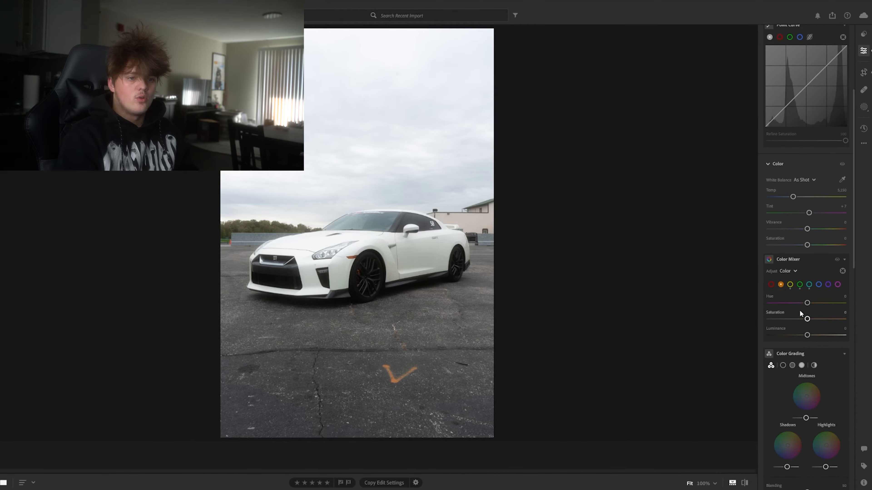
left_click_drag(807, 319, 827, 328)
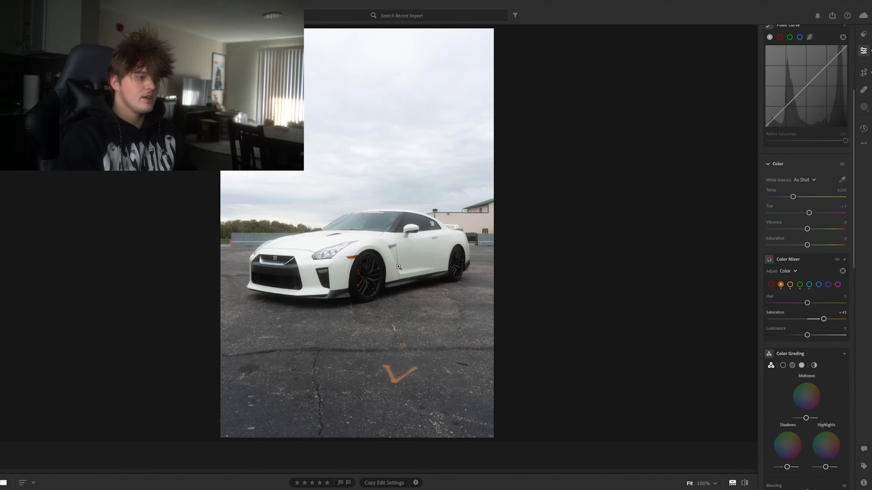
left_click(363, 292)
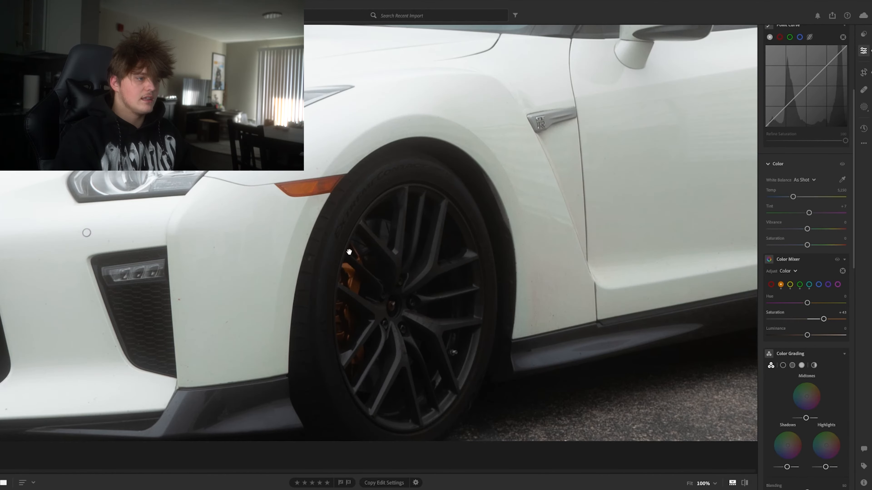
Step: Inspect the front wheel's brake caliper and the orange cone and grass beside the barrier at 100%
left_click(339, 284)
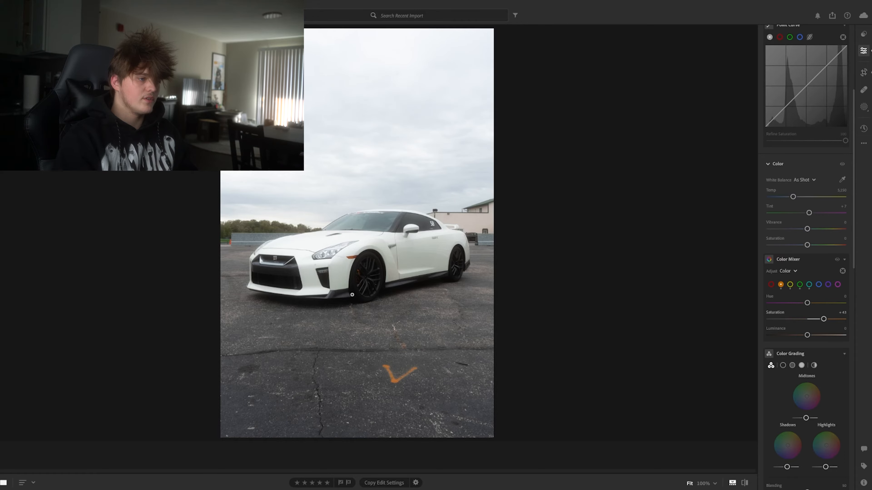
left_click(358, 276)
left_click(381, 370)
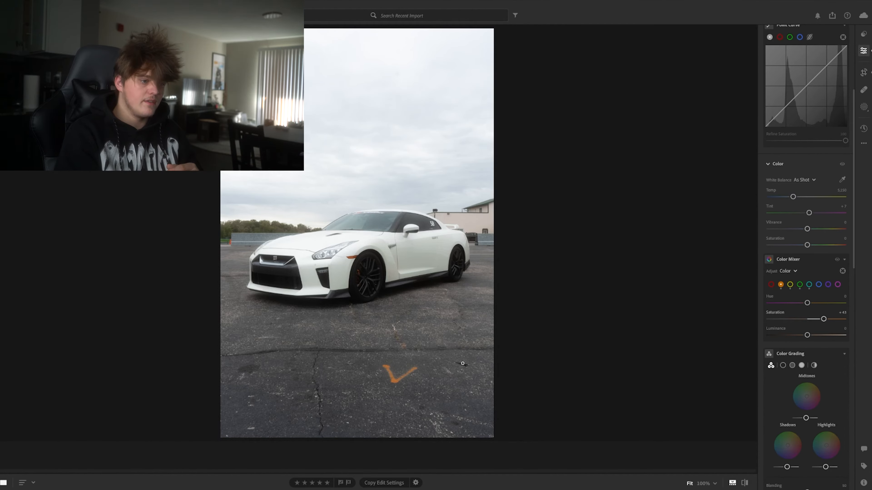
left_click(253, 262)
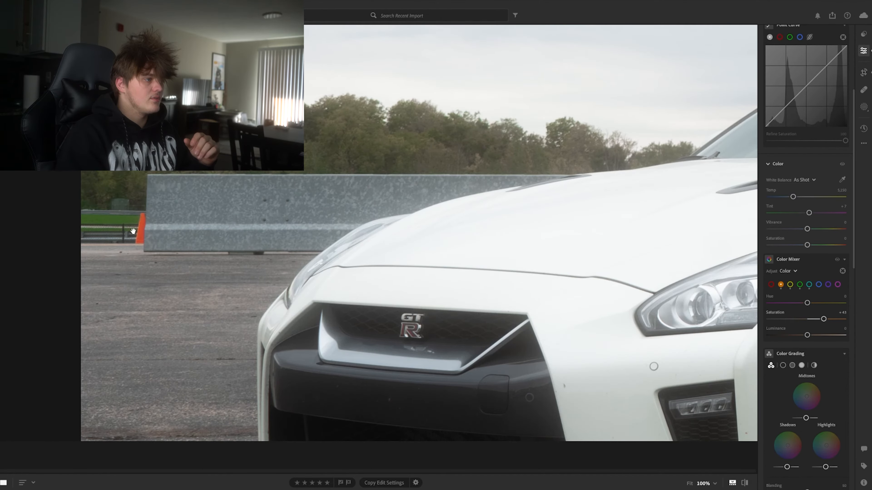
left_click(254, 275)
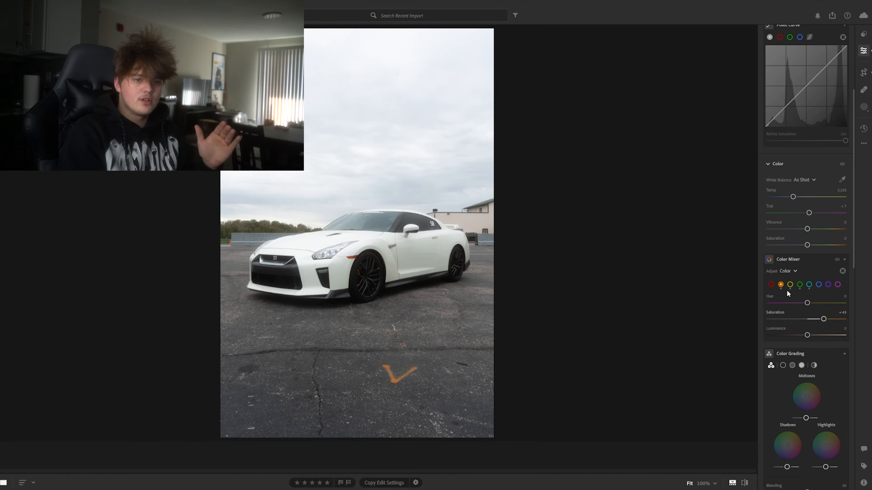
Step: Set the red range's Hue to +39, Saturation to +28 and Luminance to +22, checking the side marker light at 100%
left_click_drag(807, 321, 867, 327)
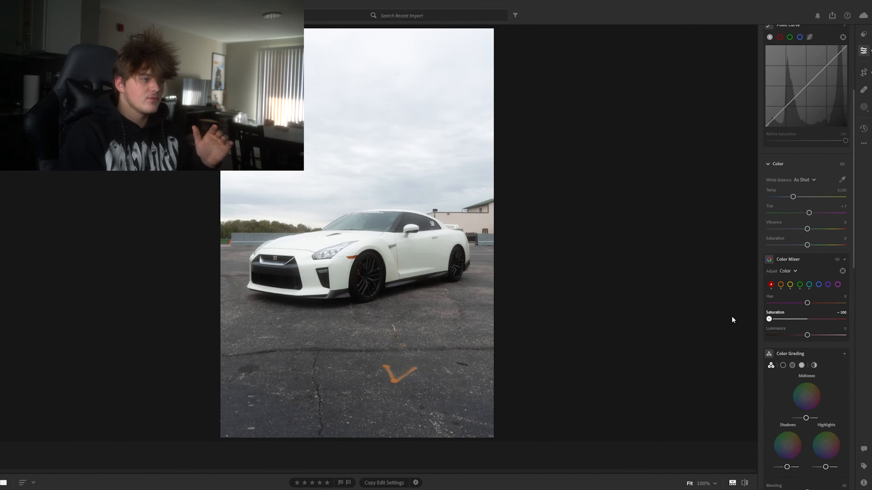
left_click_drag(784, 318, 832, 317)
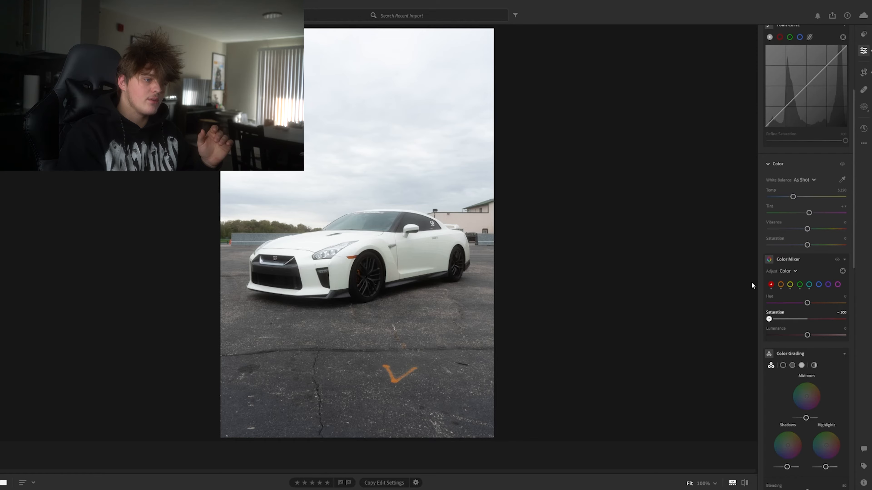
left_click_drag(844, 300, 763, 303)
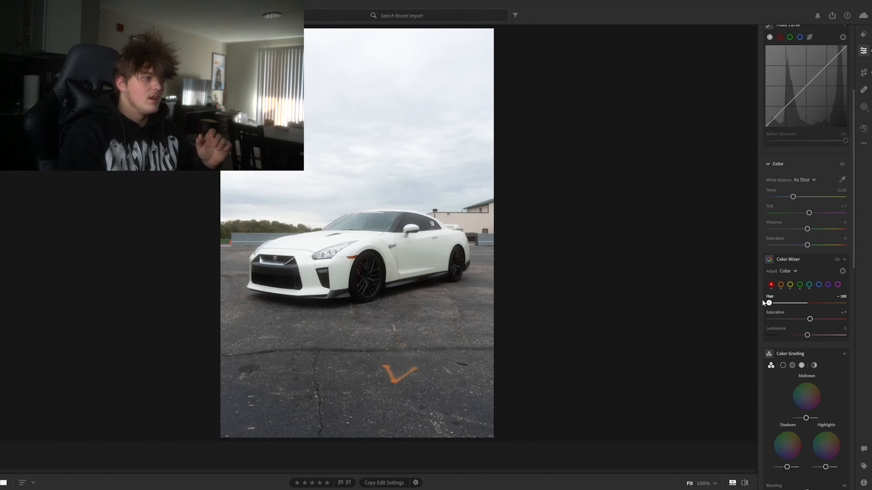
mouse_move(816, 305)
left_mouse_down()
mouse_move(725, 299)
mouse_move(842, 298)
mouse_move(742, 302)
mouse_move(844, 311)
mouse_move(814, 309)
mouse_move(846, 320)
mouse_move(818, 320)
left_mouse_up()
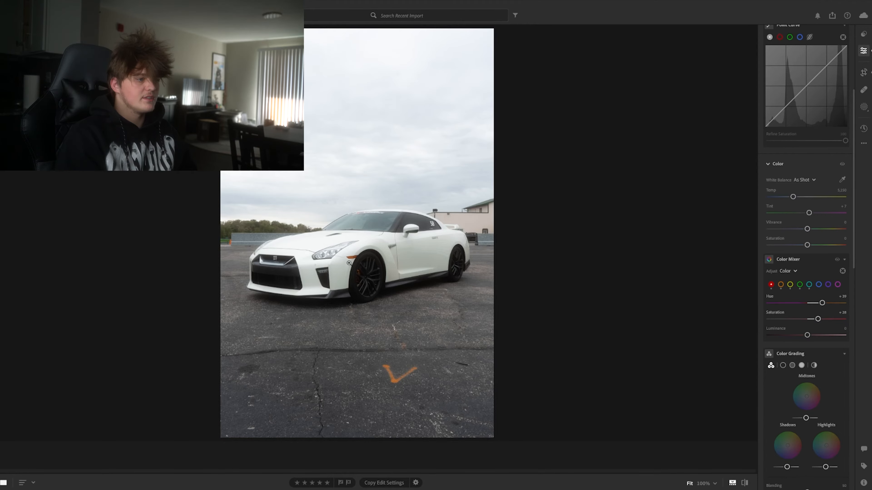
left_click(349, 261)
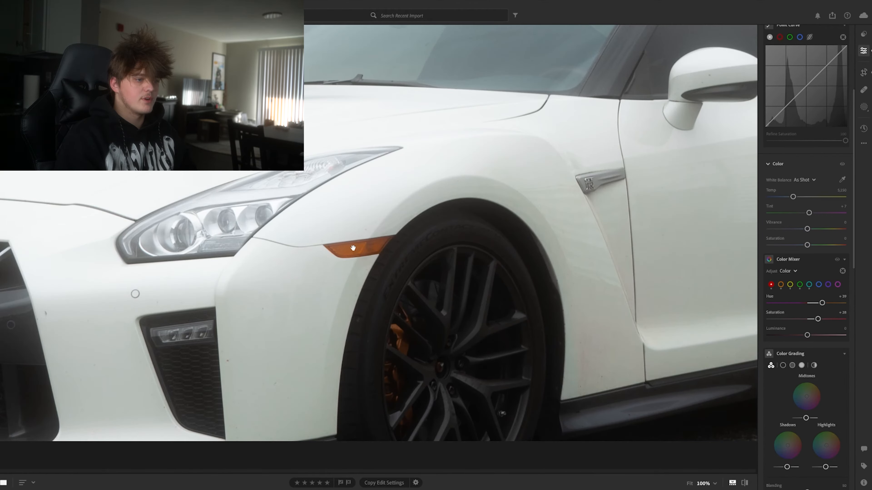
left_click(353, 247)
mouse_move(807, 335)
left_mouse_down()
mouse_move(824, 338)
mouse_move(816, 341)
left_mouse_up()
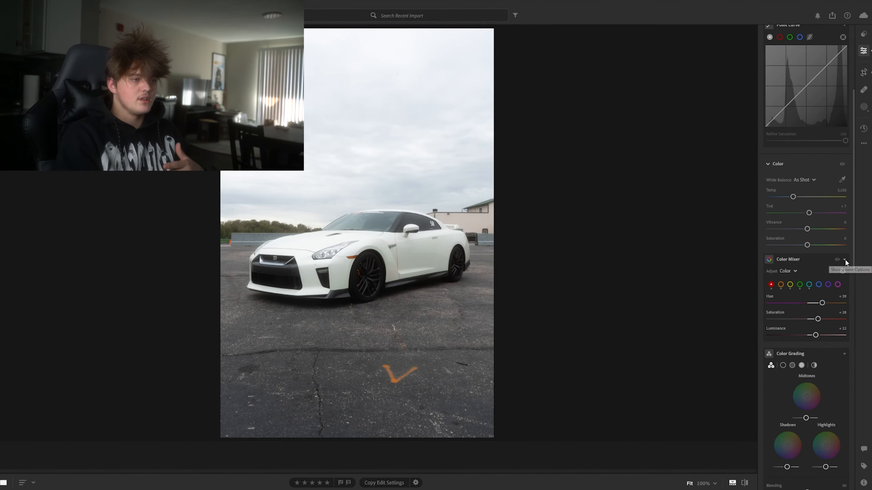
Step: Set the green range's Hue to +18 and check the trees beside the barrier up close
left_click(800, 284)
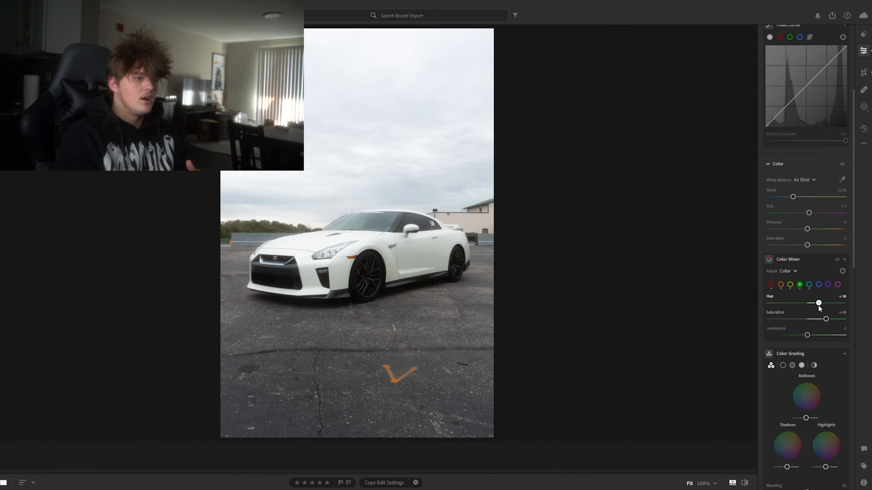
left_click_drag(835, 310, 846, 313)
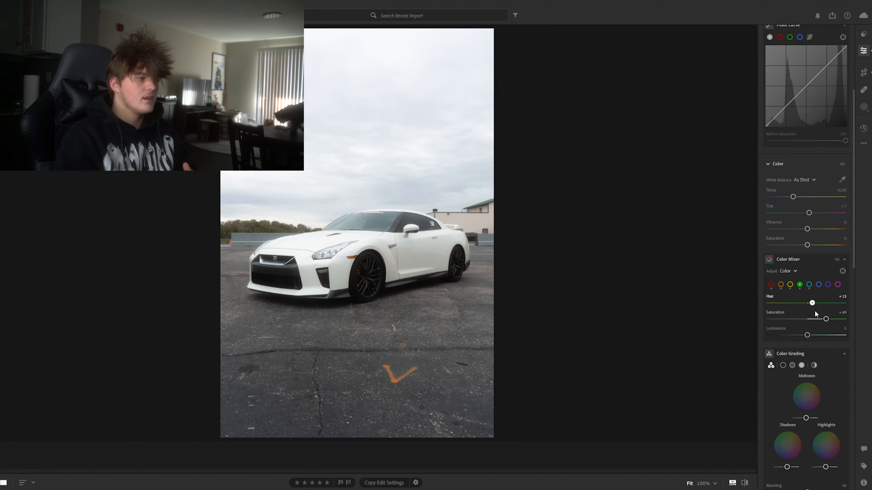
left_click_drag(813, 316, 801, 316)
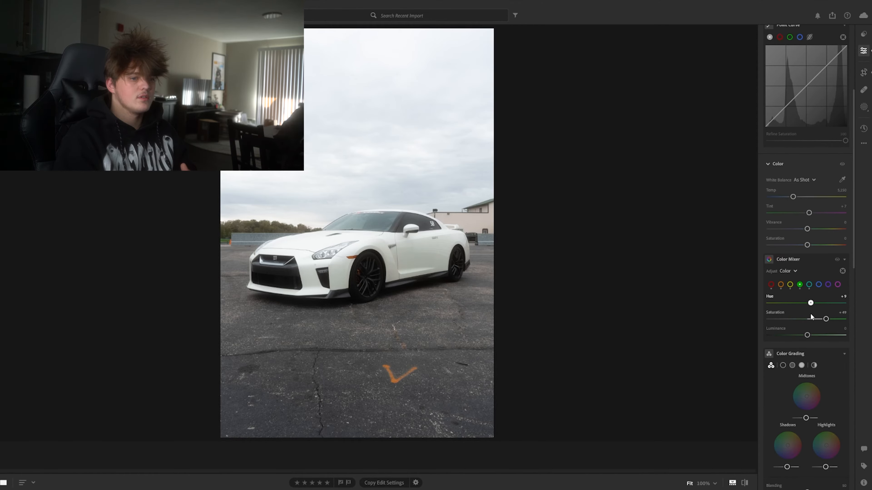
left_click(256, 228)
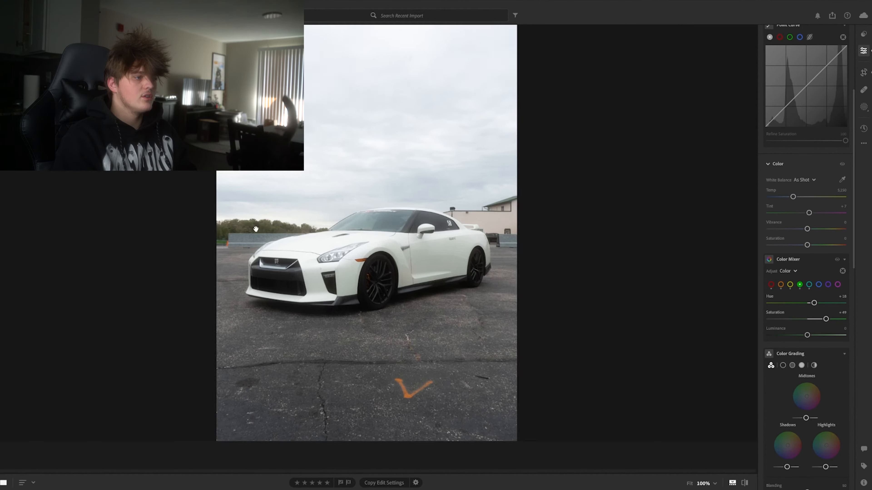
left_click(428, 297)
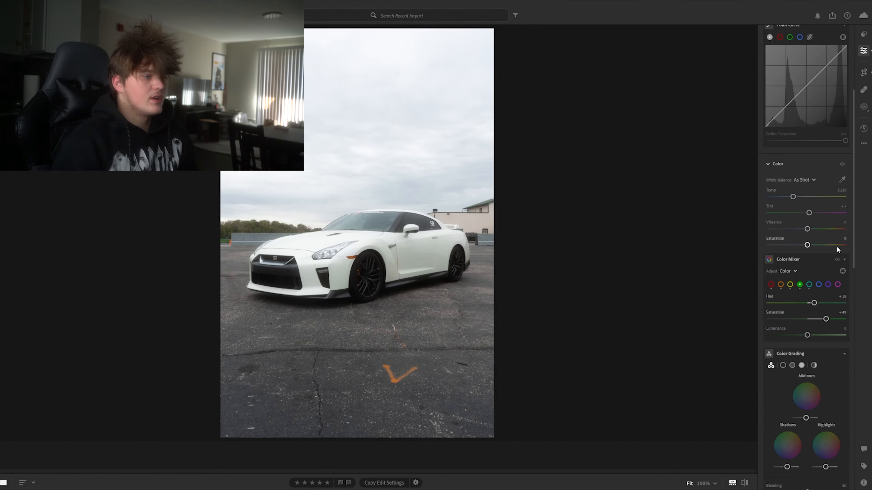
Step: Remove the dark marks on both sides of the asphalt with the Heal brush at sizes 8 and 9
left_click(864, 107)
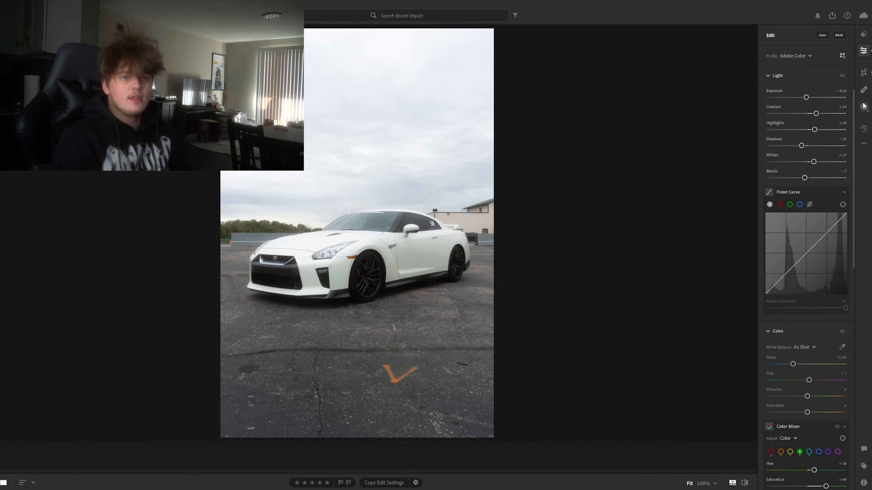
left_click(864, 90)
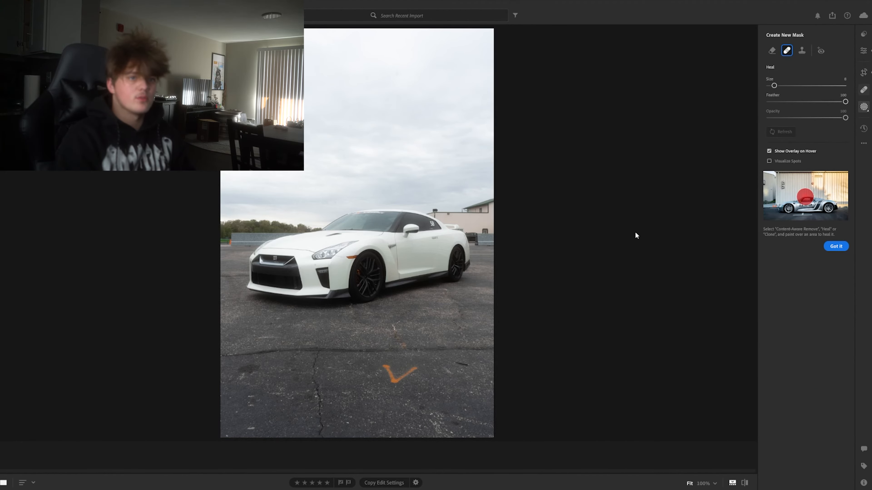
left_click_drag(454, 361, 466, 366)
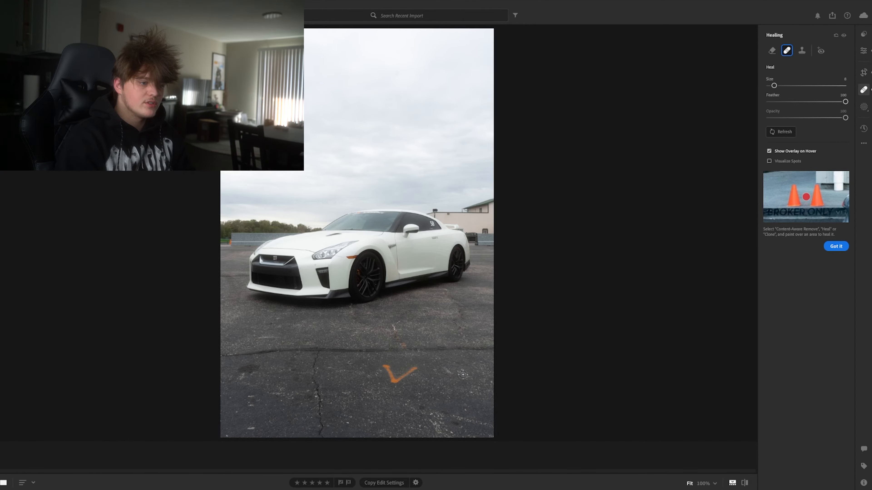
scroll(250, 369, "up", 1)
left_click_drag(241, 371, 250, 364)
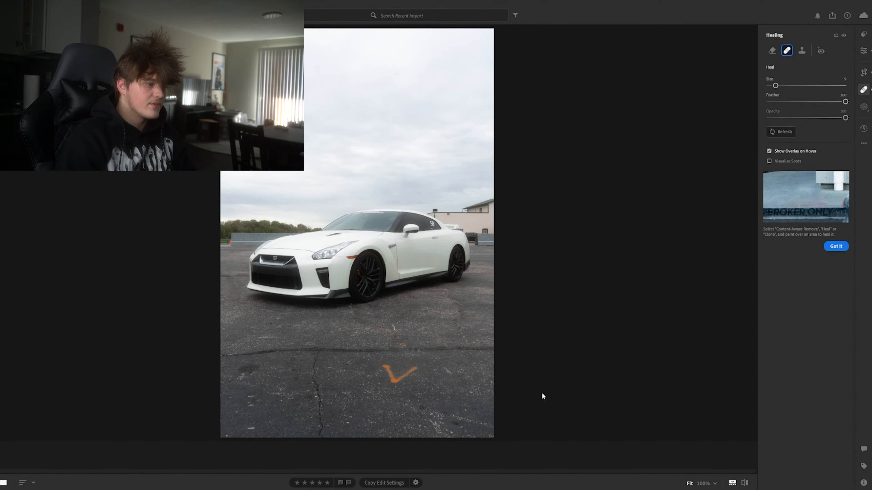
left_click(250, 398)
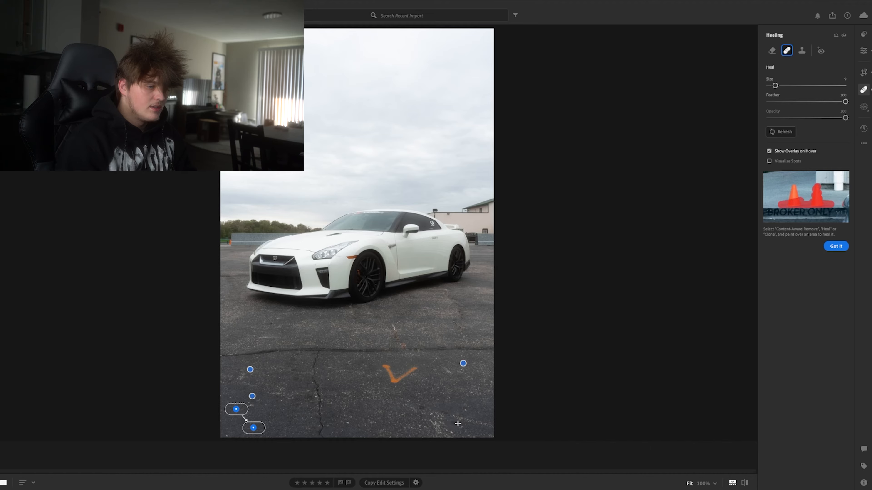
left_click(247, 404)
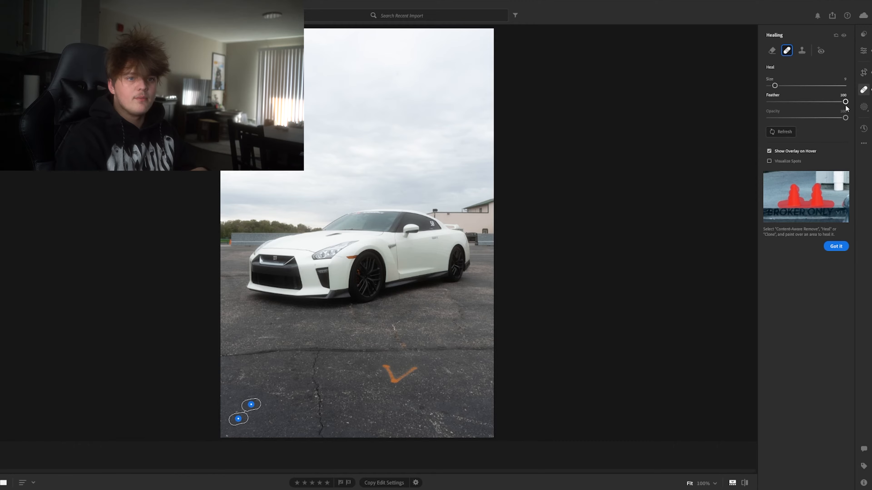
Step: Paint over the orange cone at the end of the barrier with the Heal brush at size 7
left_click(703, 483)
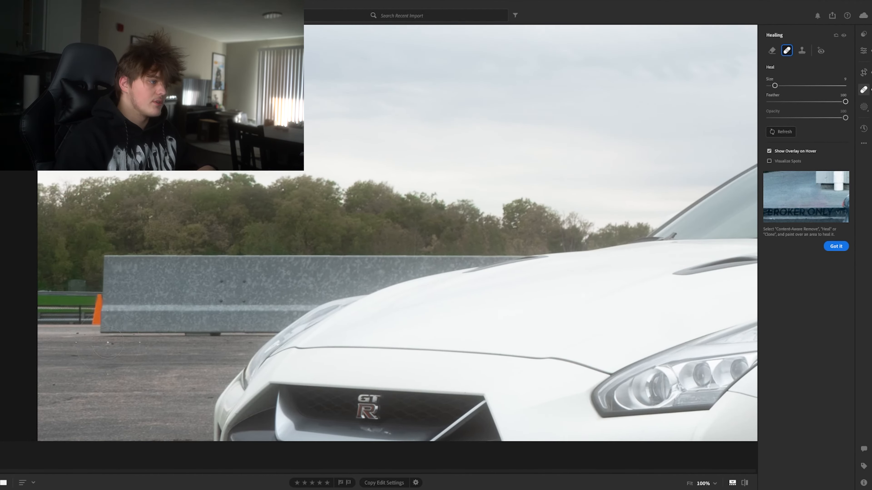
key("bracketleft")
key("bracketleft")
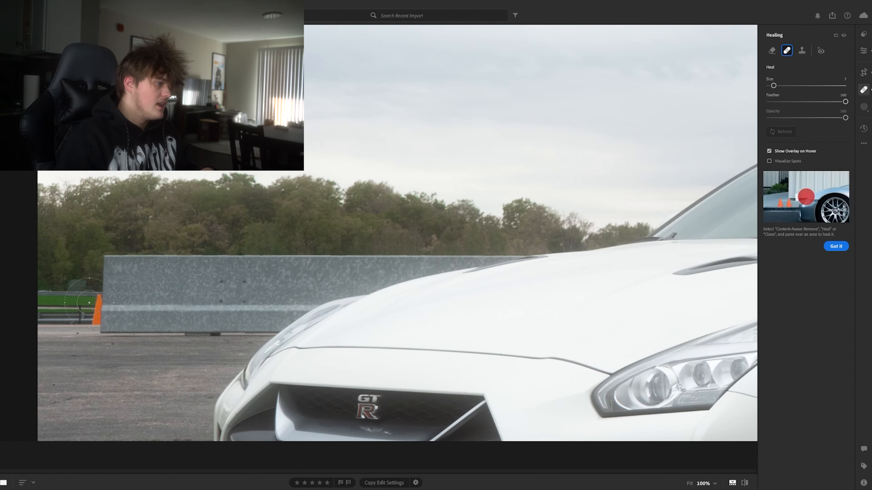
left_click_drag(97, 299, 92, 321)
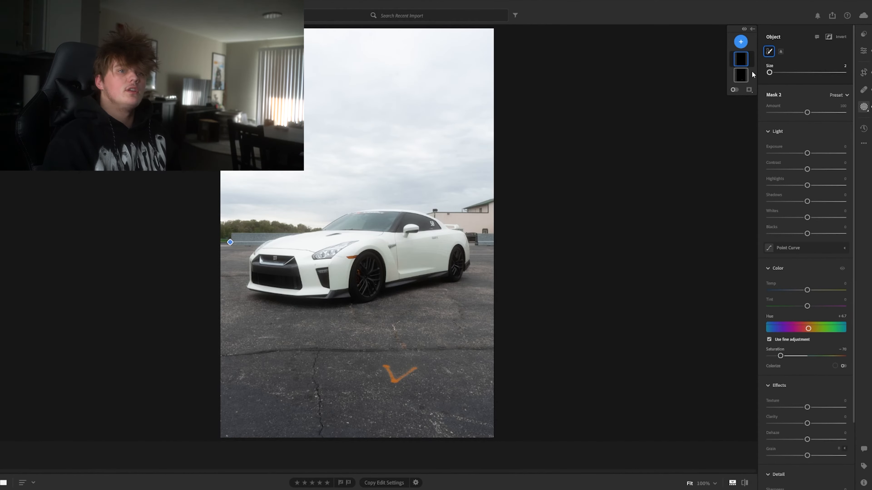
Step: Add a linear gradient mask over the asphalt, angled along the side of the car beneath its wheels
left_click(740, 43)
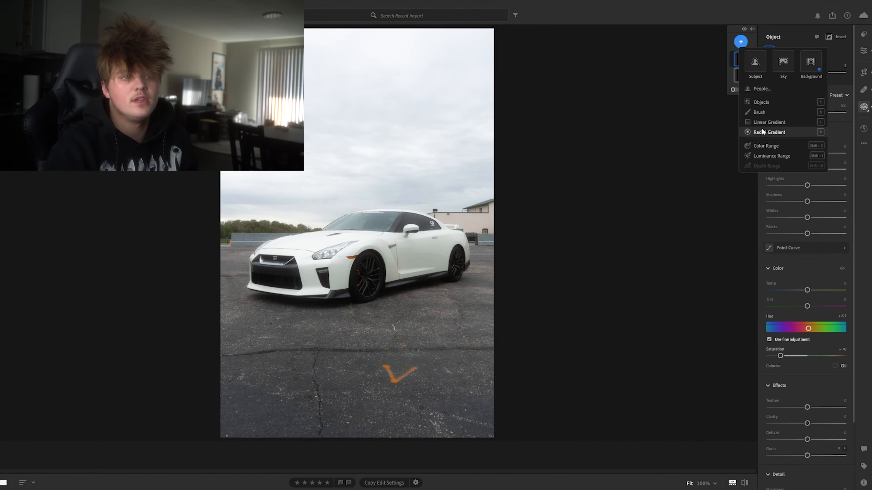
left_click(767, 122)
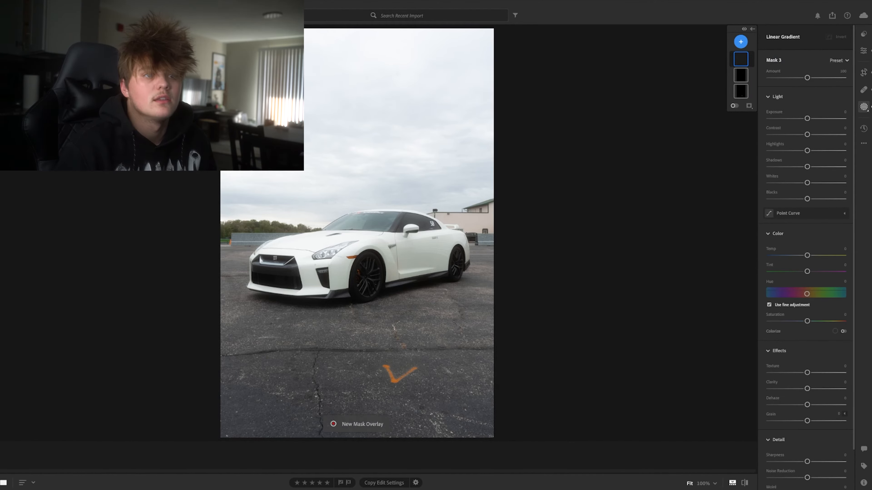
left_click_drag(436, 323, 423, 290)
left_click_drag(430, 306, 424, 291)
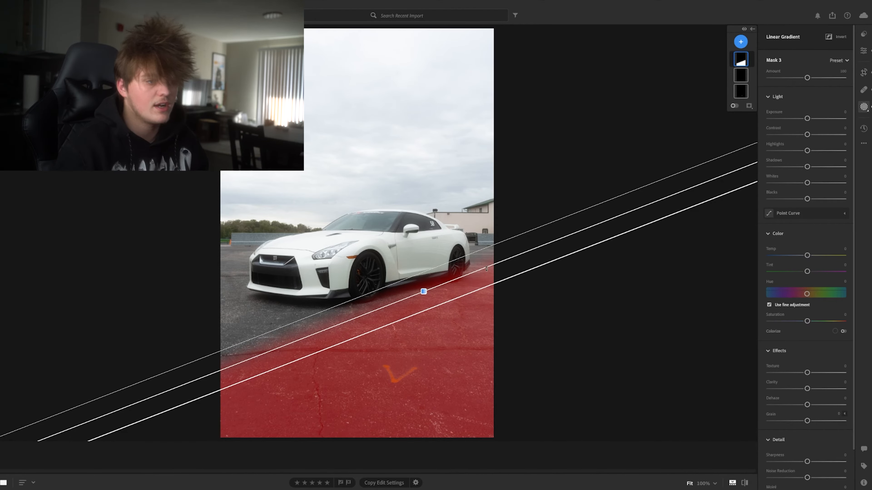
left_click_drag(488, 270, 498, 287)
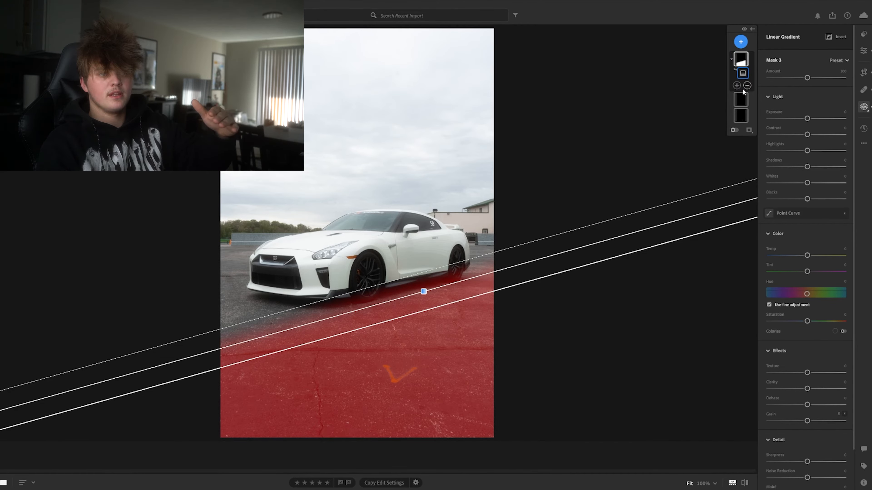
Step: Subtract a second linear gradient from the asphalt mask along the lower edge of the front bumper
left_click(747, 85)
left_click(751, 175)
left_click_drag(274, 310, 277, 291)
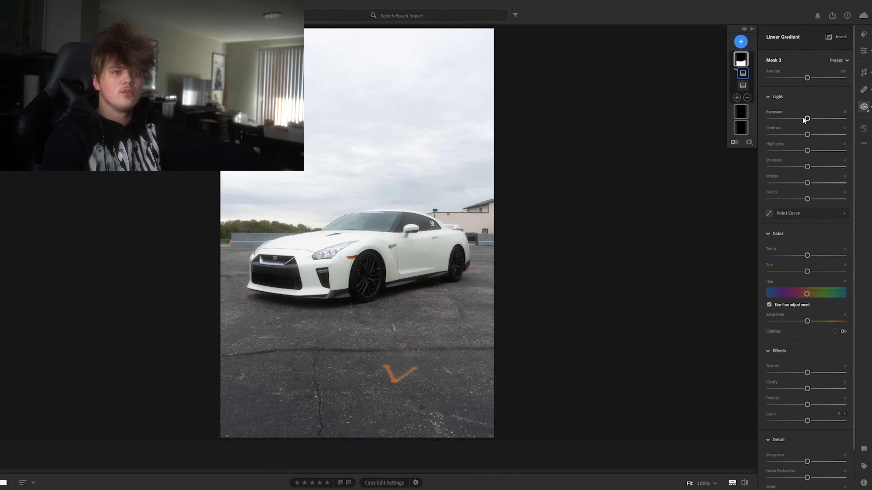
Step: Set the asphalt mask's Exposure to -0.68, Contrast to +10, Highlights to +30 and Shadows to +9
left_click_drag(805, 119, 800, 120)
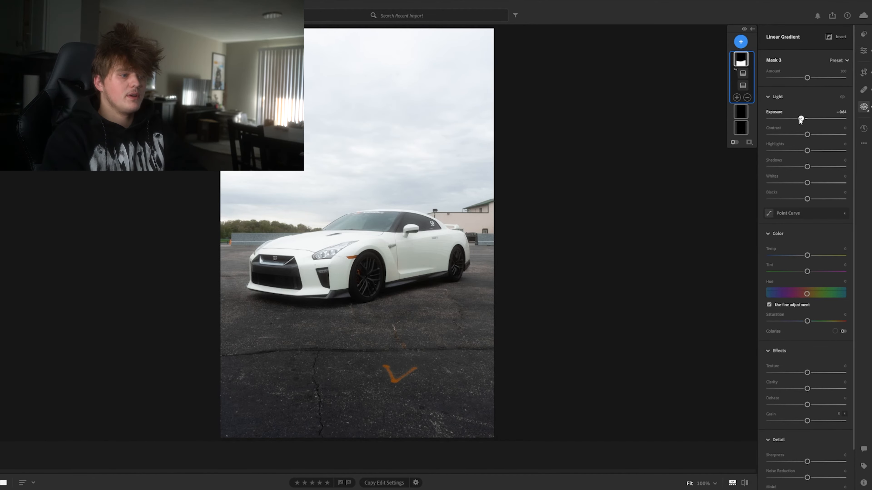
left_click_drag(804, 120, 817, 153)
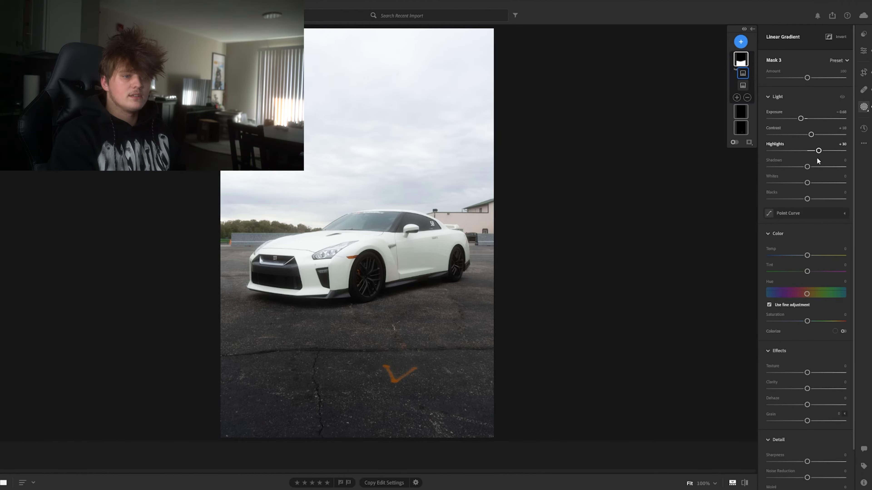
left_click_drag(807, 168, 804, 168)
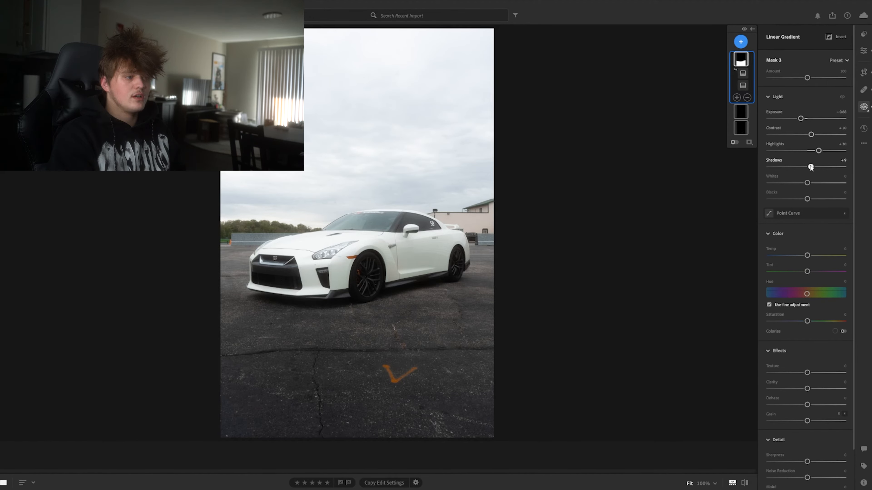
Step: Realign the subtracted gradient under the front bumper, set the mask's Blacks to -6 and compare with the original
left_click(743, 74)
left_click_drag(254, 289, 255, 285)
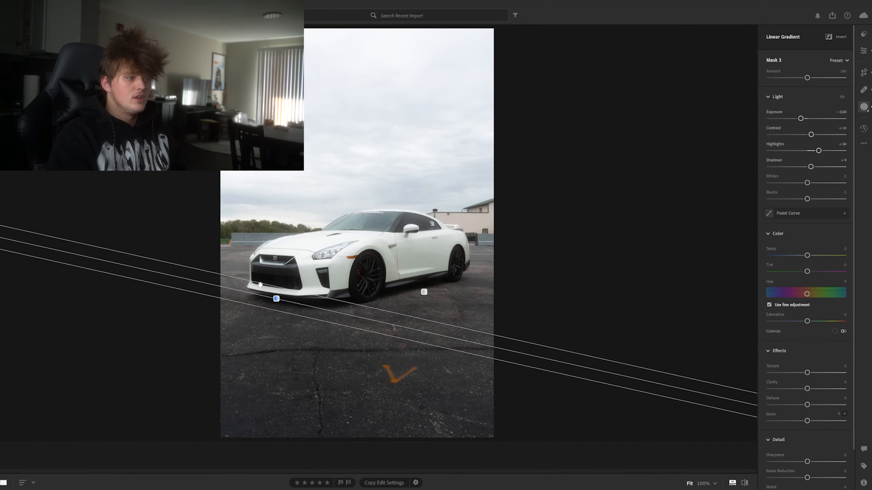
left_click_drag(807, 201, 806, 202)
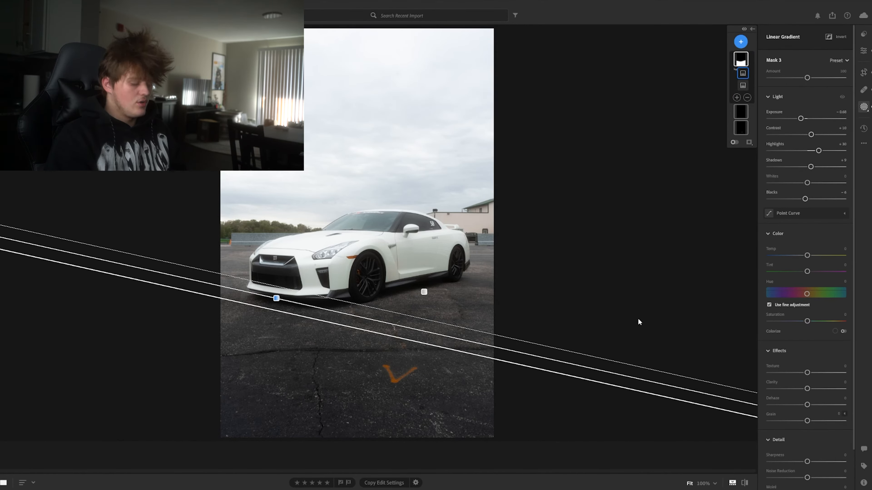
key("backslash")
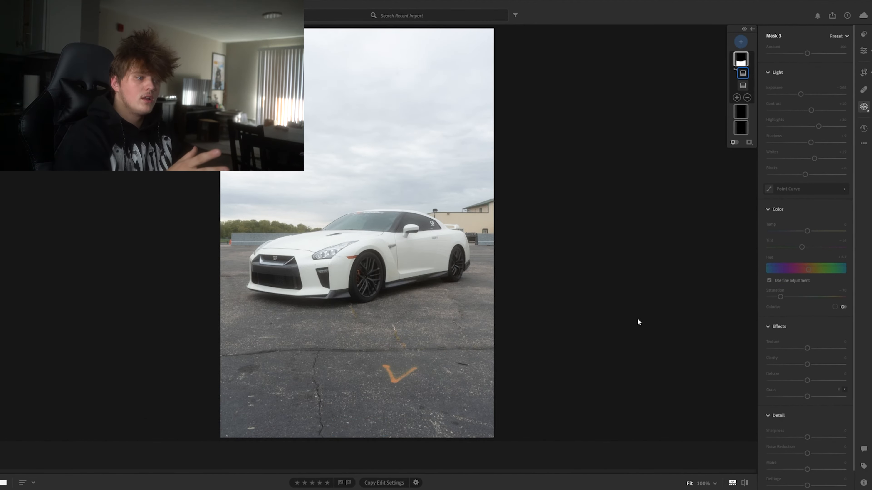
Step: Add a linear gradient mask over the sky, fading downward toward the car
key("backslash")
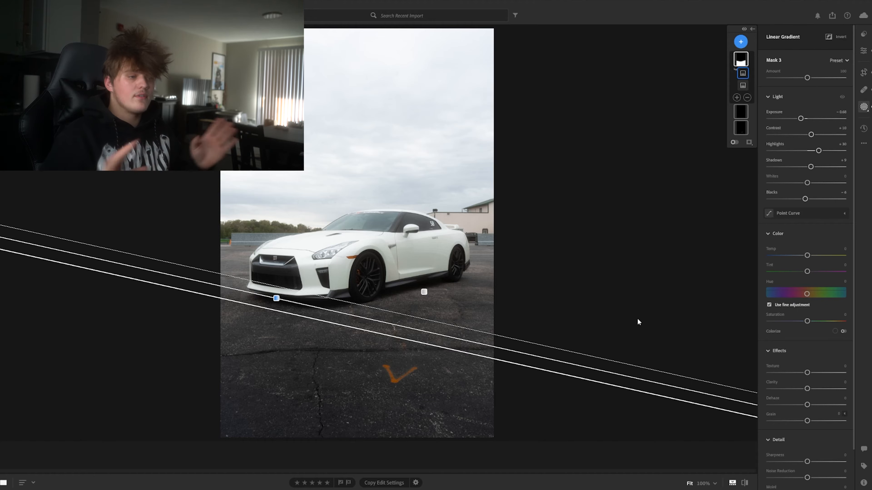
left_click(740, 42)
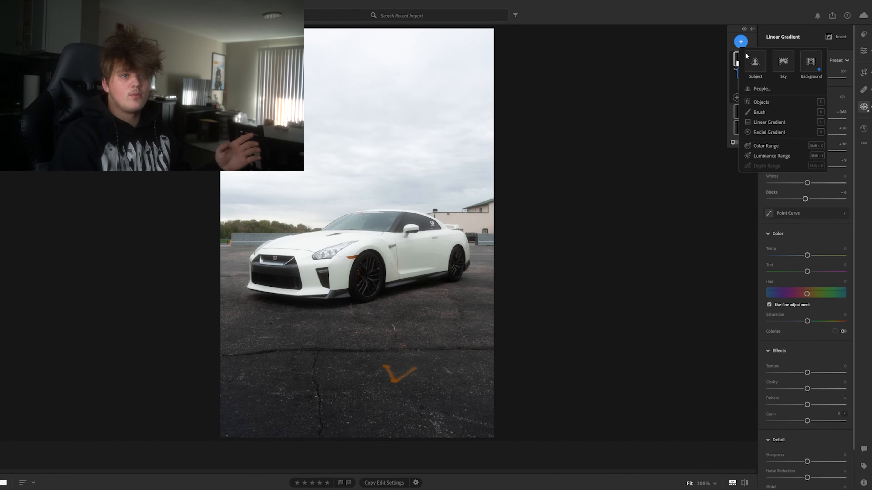
left_click(763, 123)
left_click_drag(343, 215, 351, 219)
left_click_drag(350, 146, 356, 191)
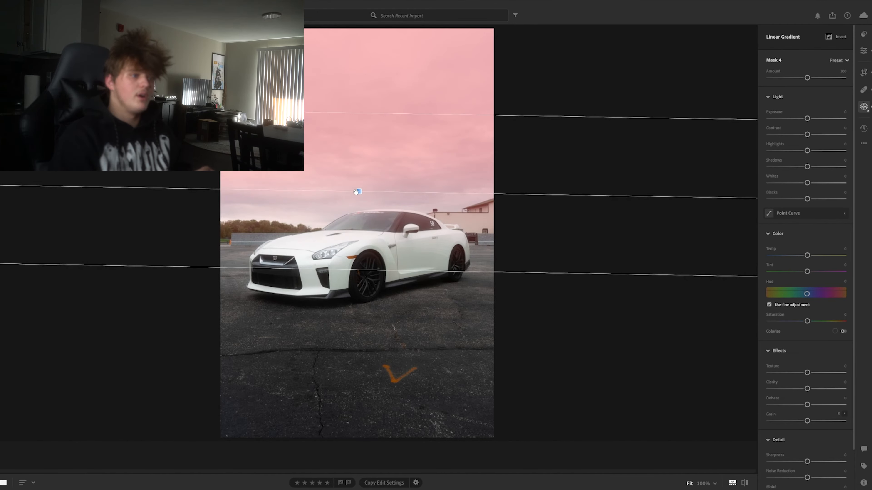
Step: Reposition and slightly tilt the sky gradient near the car's roofline and set the mask's Exposure to +0.40
mouse_move(807, 118)
left_mouse_down()
mouse_move(820, 119)
mouse_move(813, 119)
left_mouse_up()
left_click_drag(356, 190, 379, 218)
left_click_drag(403, 297, 405, 278)
left_click_drag(405, 210, 377, 206)
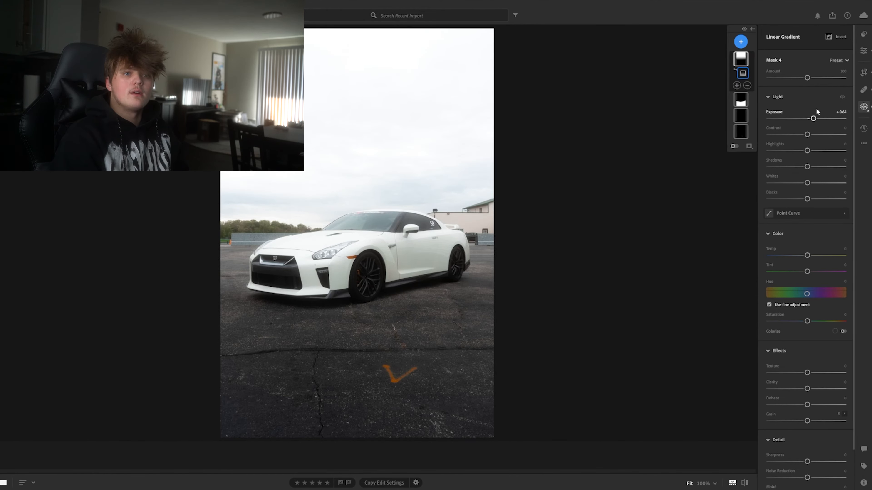
mouse_move(815, 122)
left_mouse_down()
mouse_move(822, 119)
mouse_move(811, 122)
left_mouse_up()
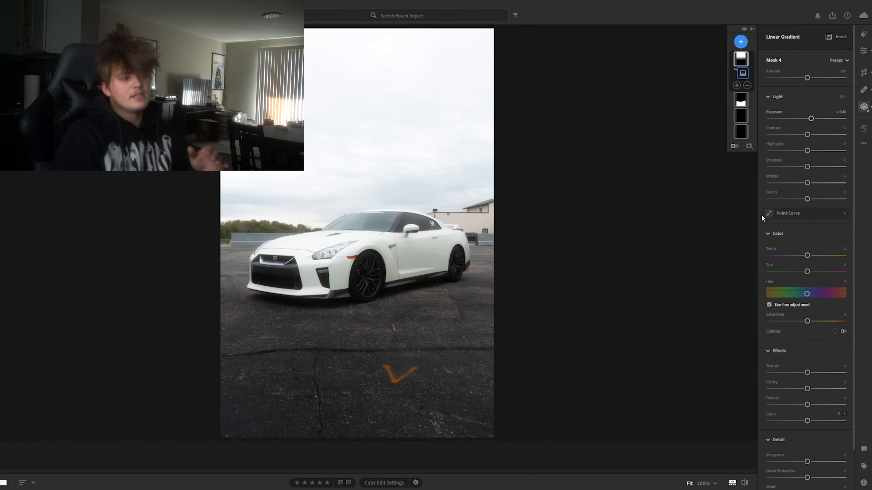
Step: Set the sky mask's Highlights to +29, recentre the gradient on the car's windshield and compare the photo with the original
mouse_move(368, 198)
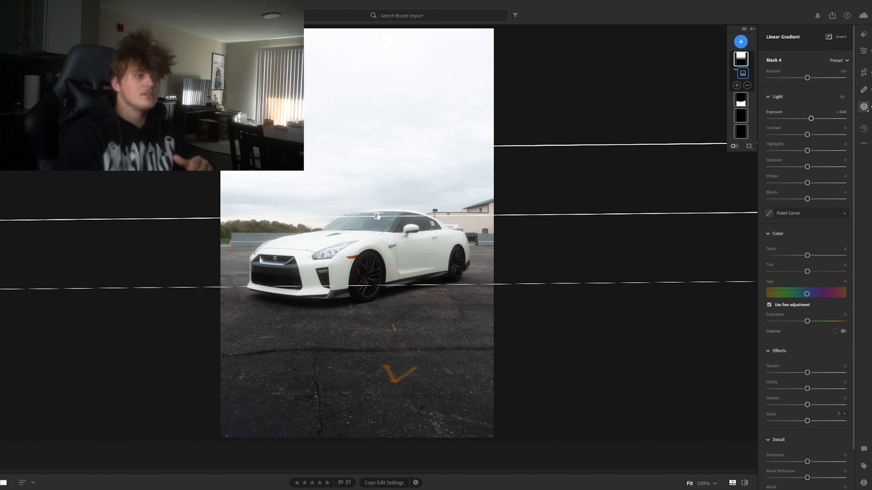
left_click_drag(377, 217, 380, 234)
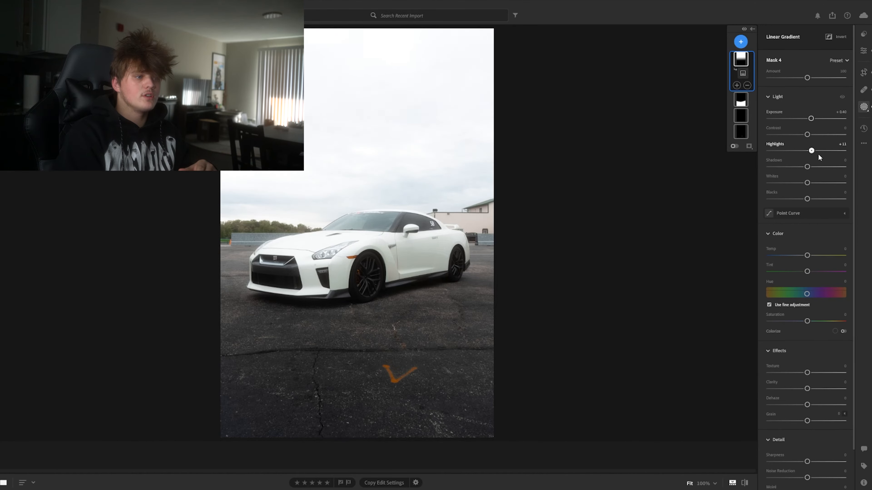
left_click_drag(817, 157, 819, 157)
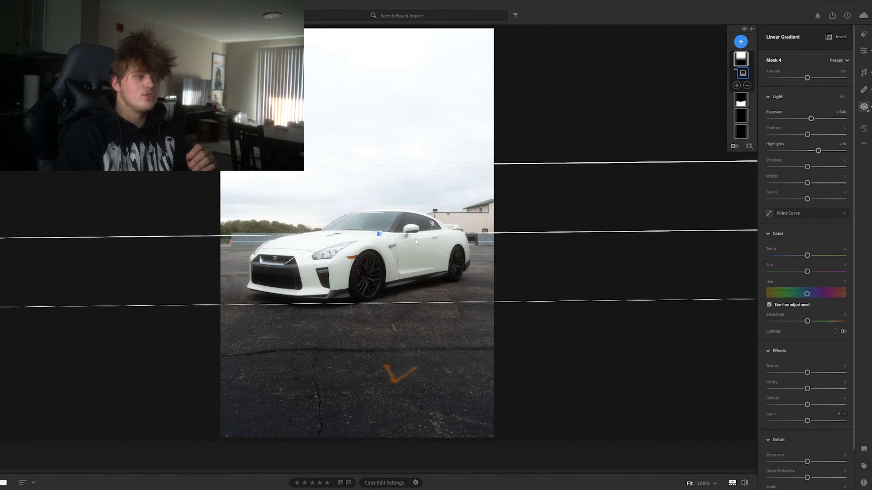
mouse_move(379, 233)
left_mouse_down()
mouse_move(377, 147)
mouse_move(375, 220)
left_mouse_up()
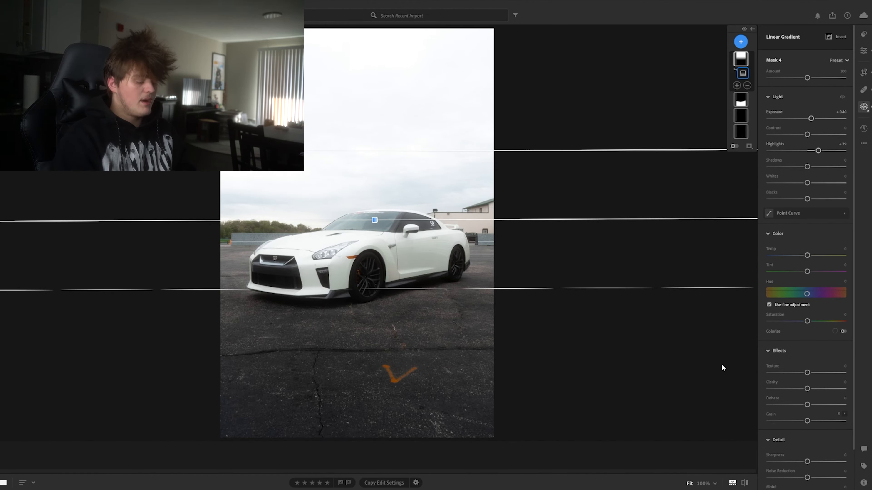
key("backslash")
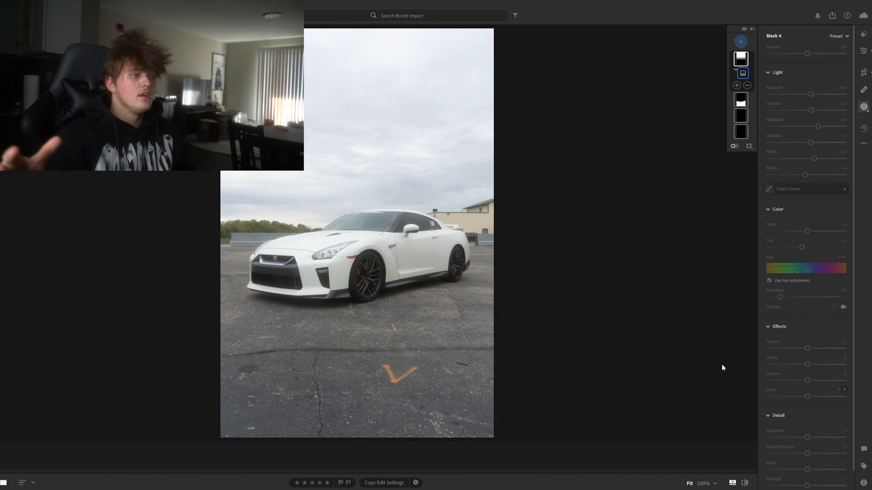
key("backslash")
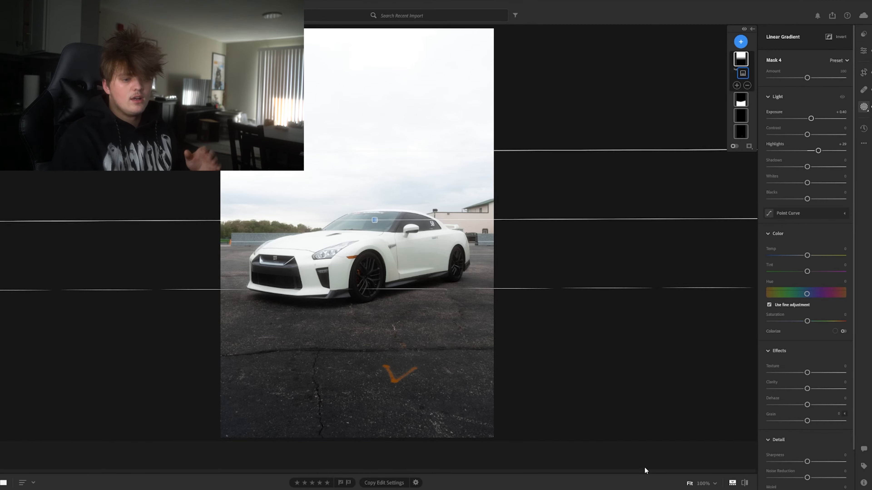
Step: Add a new radial gradient mask over the front wheel at 100% zoom
left_click(703, 483)
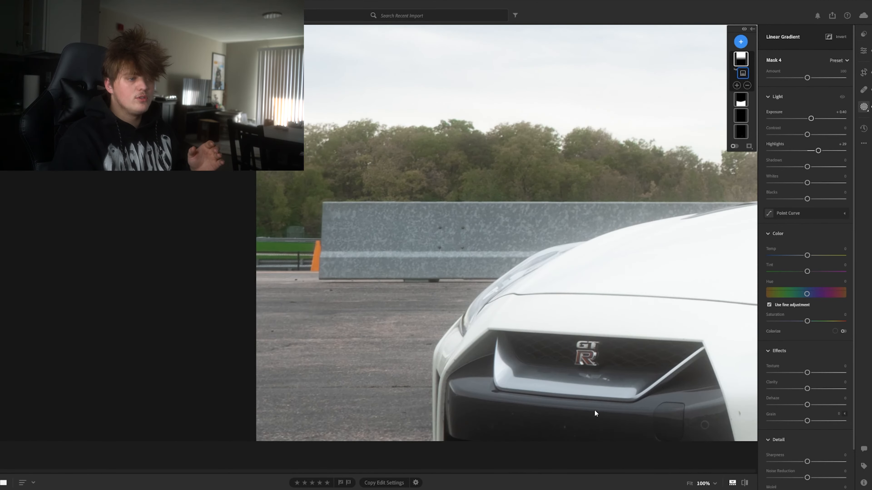
left_click(862, 51)
left_click_drag(578, 228, 504, 159)
left_click(865, 106)
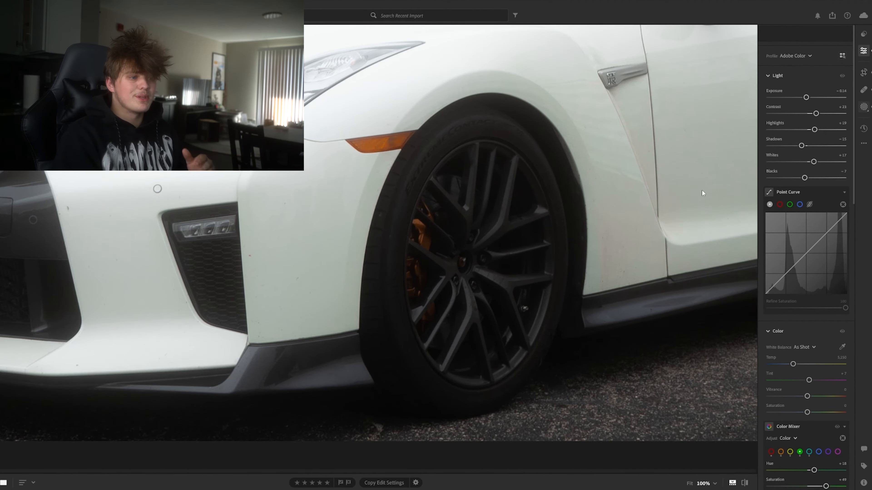
left_click(741, 41)
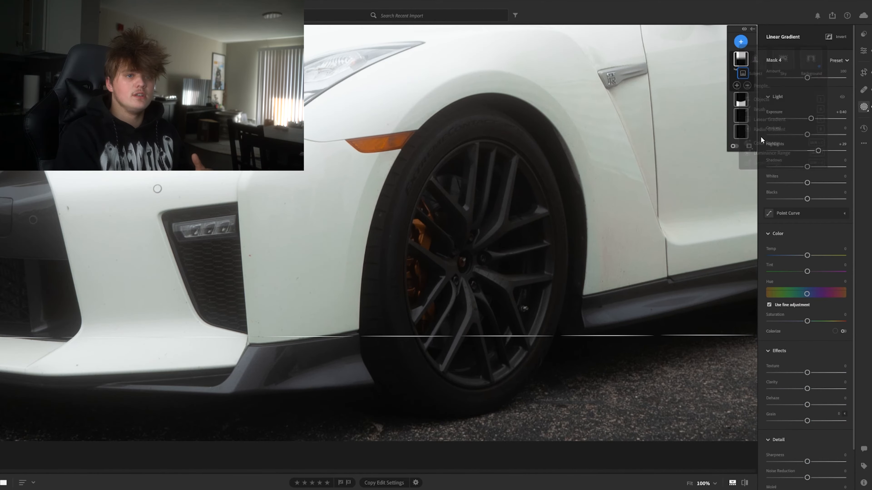
left_click(741, 43)
left_click(769, 131)
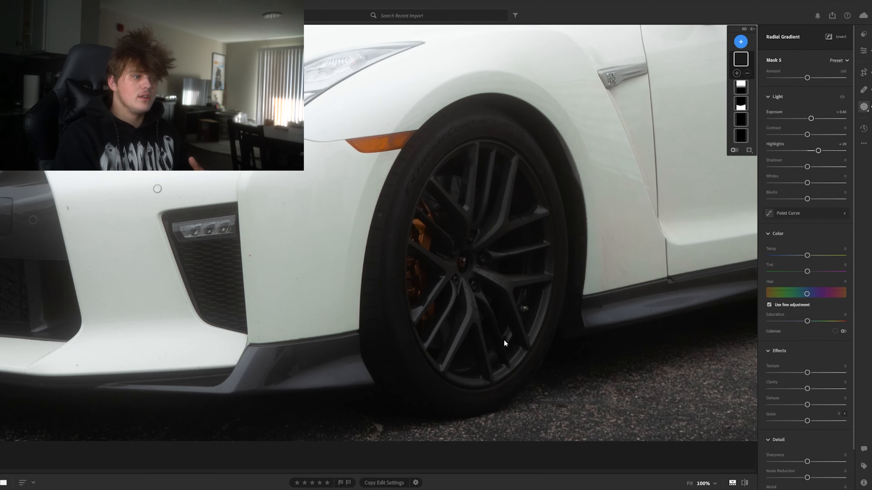
mouse_move(370, 30)
left_mouse_down()
mouse_move(552, 362)
mouse_move(563, 361)
left_mouse_up()
Step: Fit the radial gradient to the front wheel's outline and adjust its Feather to 41
left_click_drag(454, 223, 474, 296)
left_click_drag(482, 98, 483, 117)
left_click_drag(577, 258, 572, 267)
left_click_drag(484, 217, 484, 181)
Step: Set the wheel mask's Exposure to +0.60, Contrast to +14, Highlights to +25, Shadows to +7, Whites to +9 and Blacks to -6, and compare before/after
mouse_move(807, 134)
left_mouse_down()
mouse_move(818, 153)
mouse_move(811, 136)
left_mouse_up()
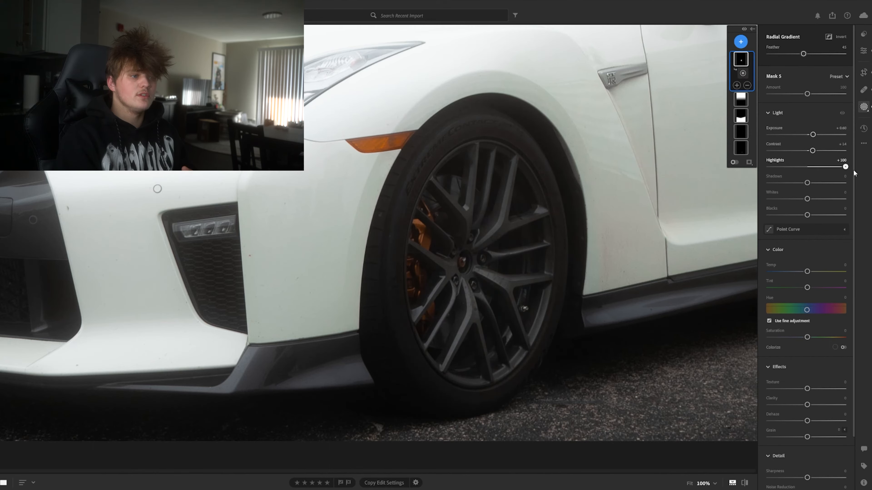
left_click_drag(816, 169, 804, 186)
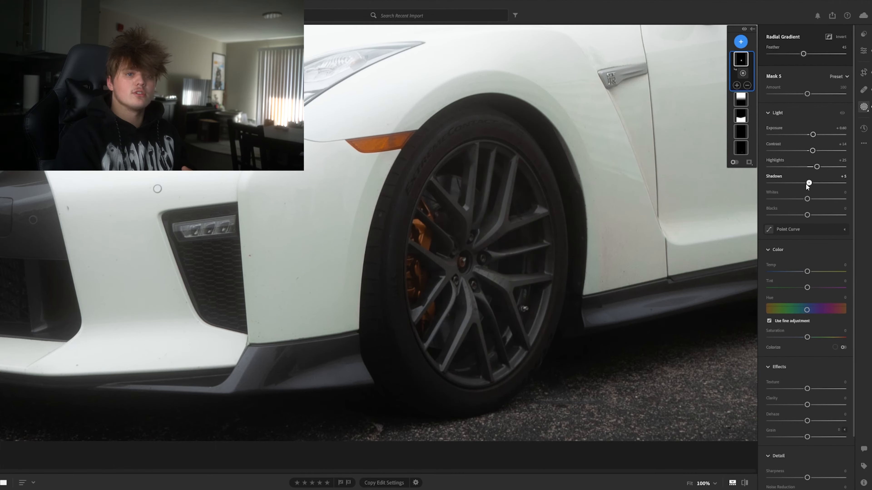
left_click_drag(804, 199, 804, 221)
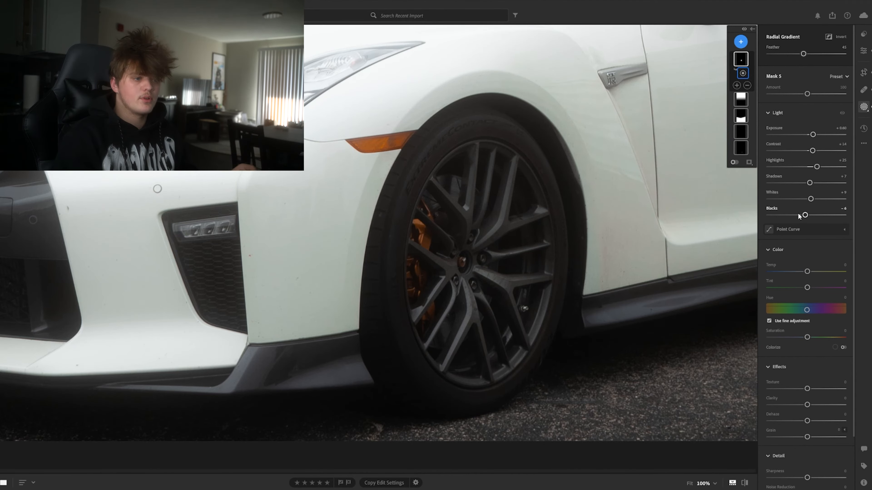
key("backslash")
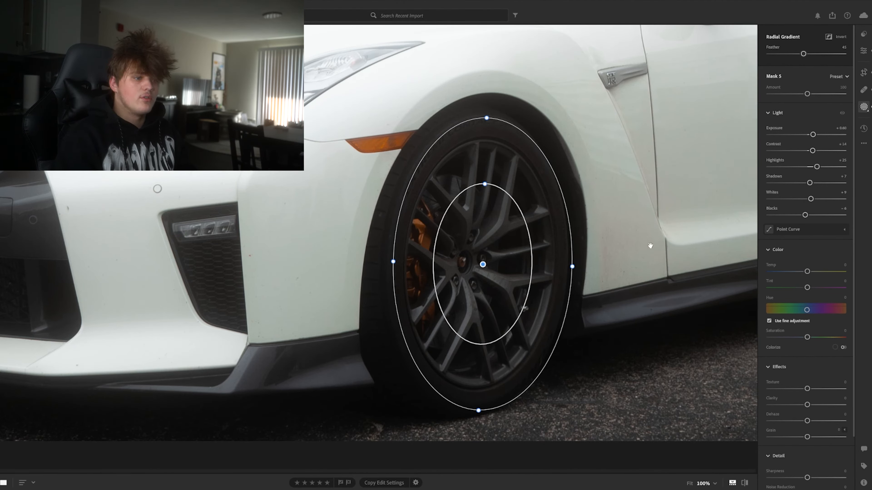
key("e")
left_click(864, 107)
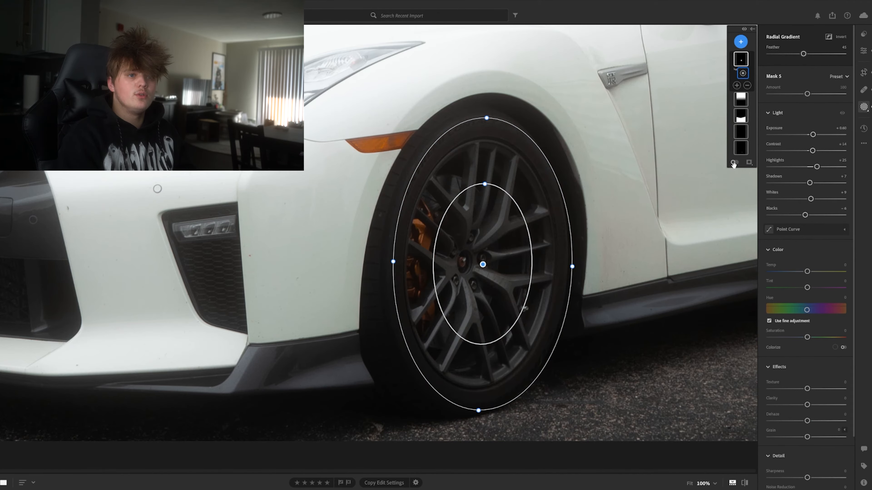
left_click(744, 29)
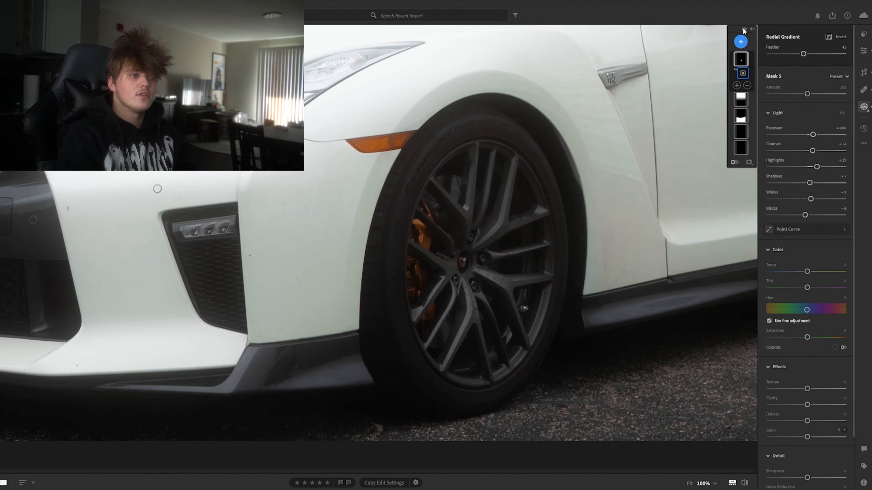
left_click(743, 30)
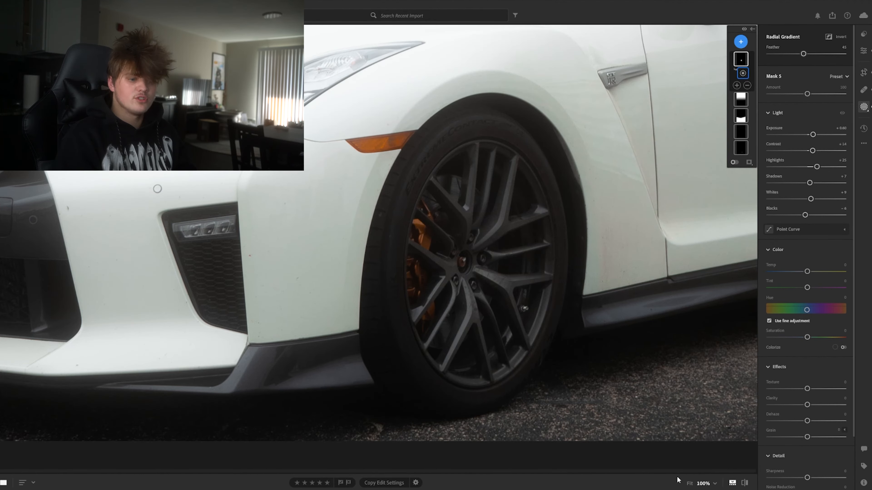
Step: Duplicate the front wheel's radial gradient within the same mask and fit the copy to the rear wheel
left_click(689, 483)
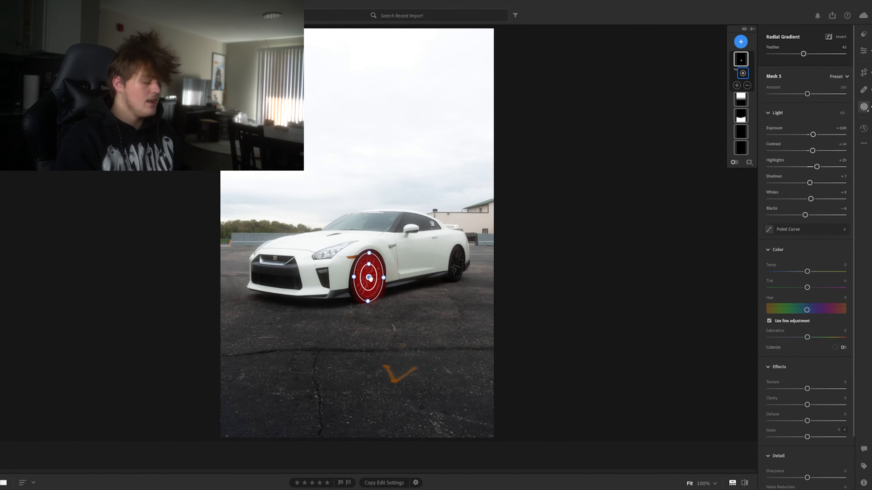
left_click_drag(369, 277, 468, 268)
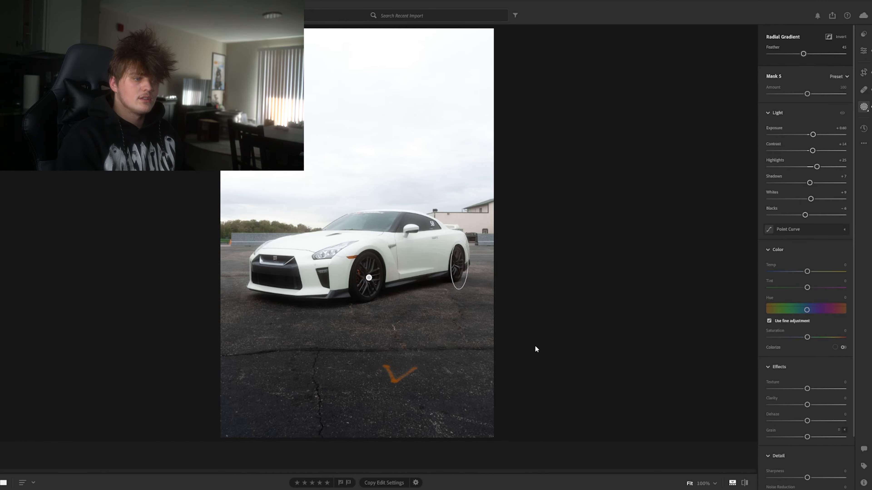
left_click(702, 483)
left_click(863, 51)
left_click_drag(550, 195, 56, 298)
left_click(864, 108)
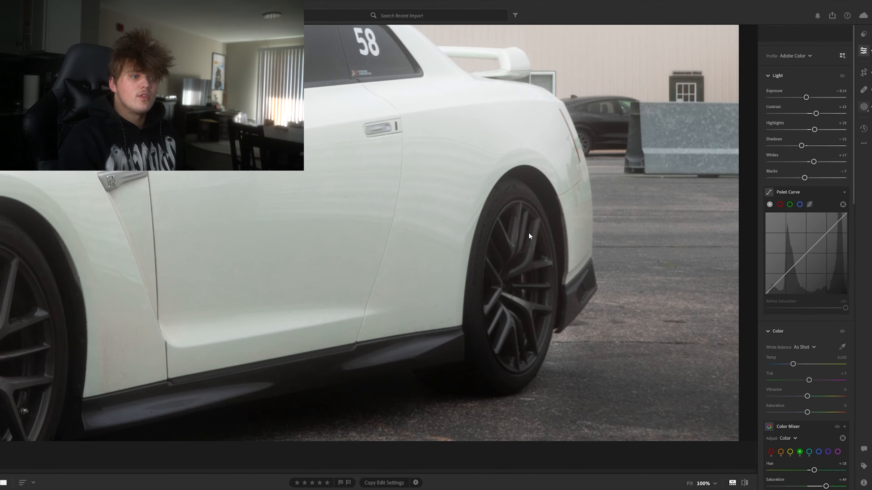
left_click_drag(542, 274, 517, 284)
left_click_drag(517, 148, 517, 181)
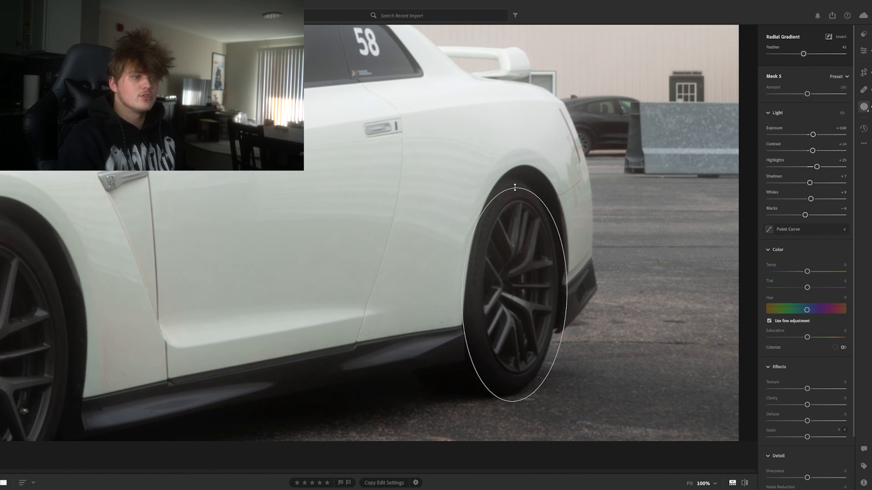
left_click_drag(464, 296, 521, 289)
left_click_drag(519, 184, 520, 189)
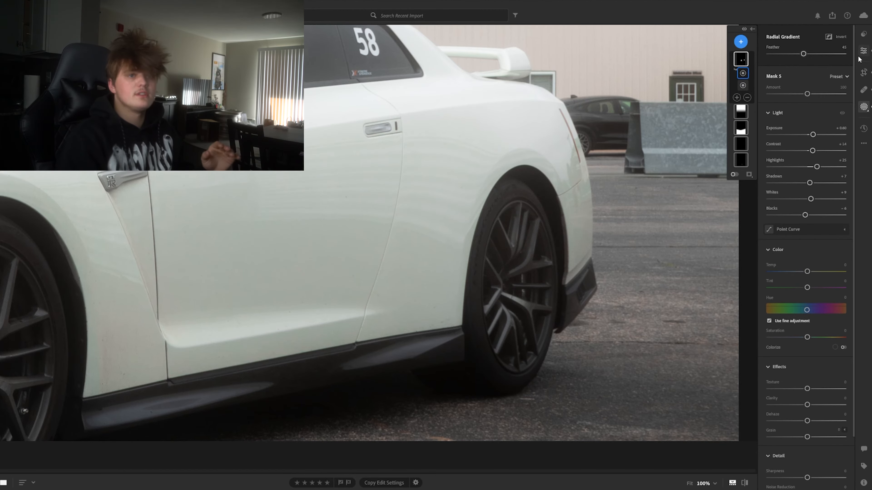
Step: Remove the 58 decal and small sticker from the rear side window and the fixture on the building wall, and compare with the original
left_click(863, 51)
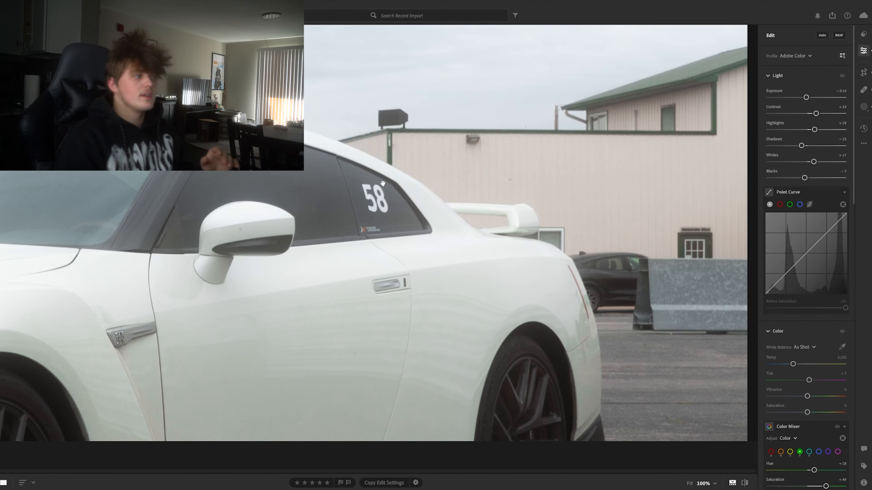
left_click(866, 107)
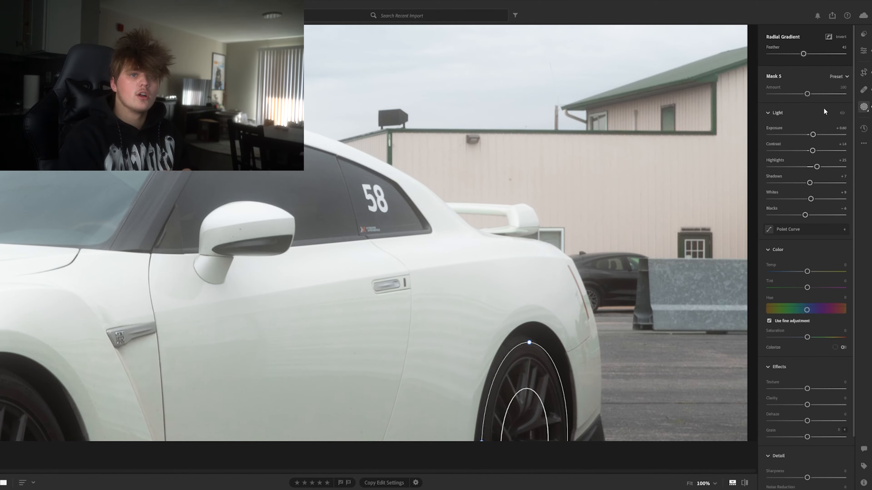
left_click(863, 90)
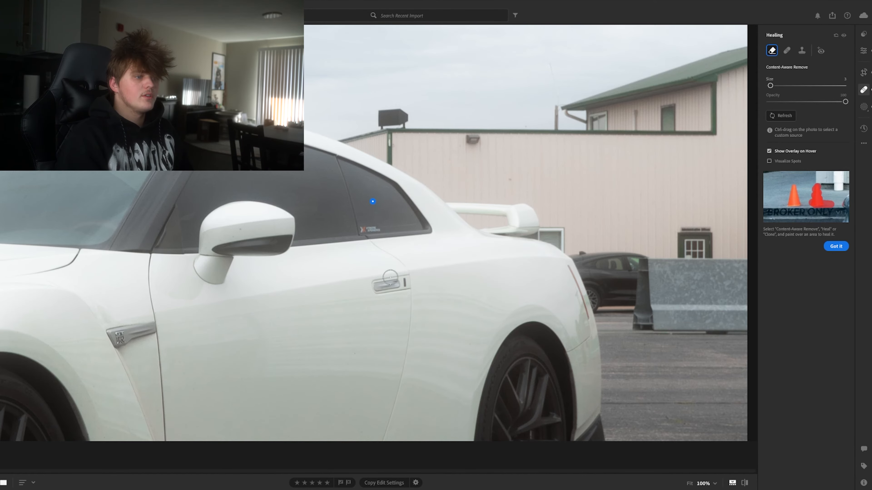
left_click_drag(383, 227, 361, 229)
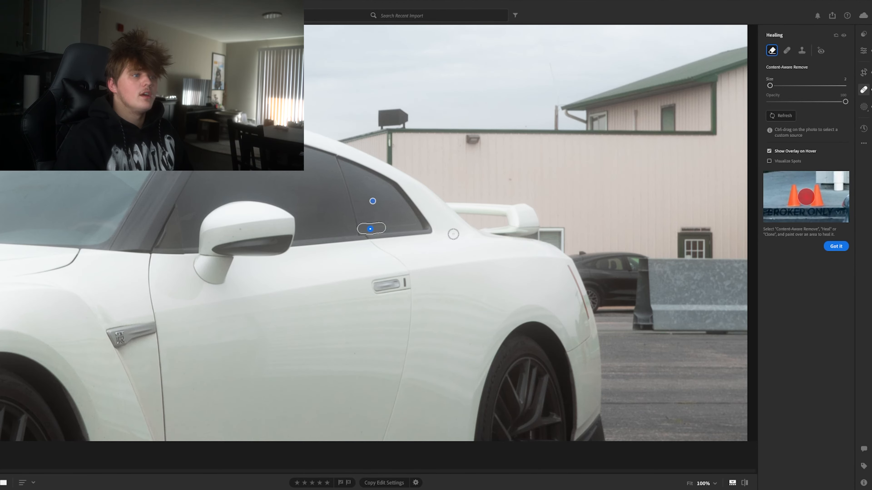
left_click_drag(477, 139, 472, 141)
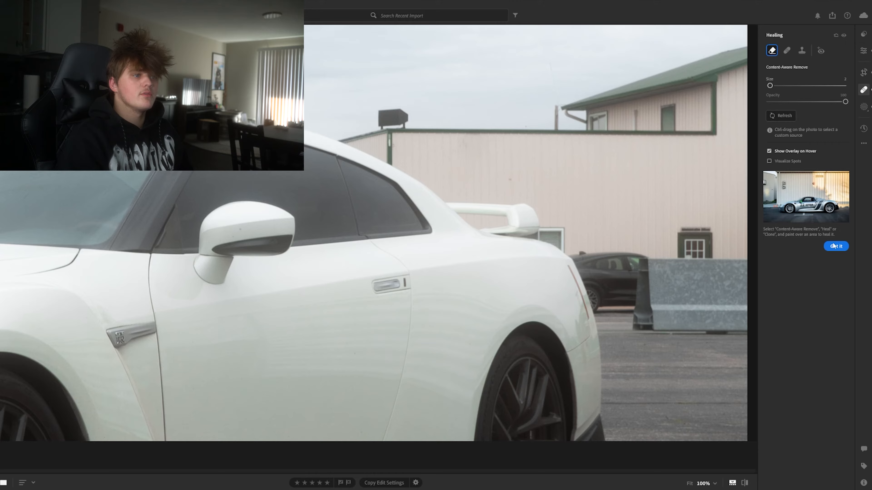
left_click(689, 483)
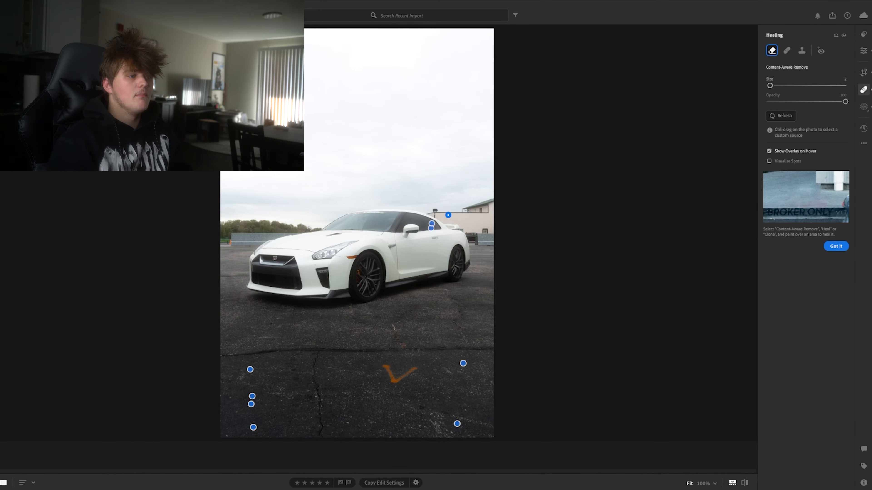
key("backslash")
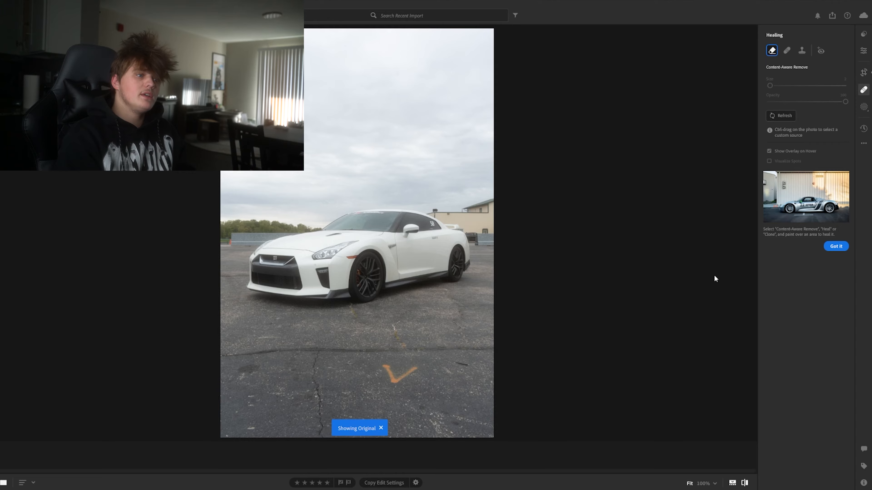
key("backslash")
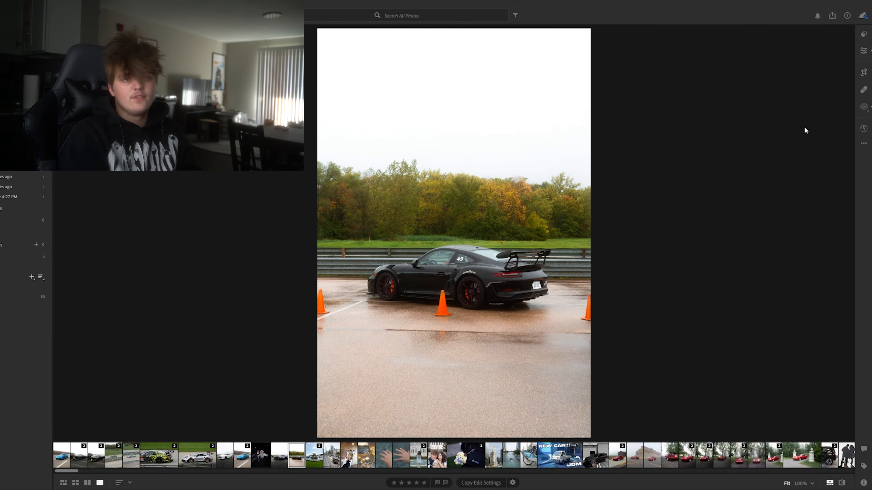
Step: Inspect the black Porsche photo's edit settings and rear wheel up close, and compare the edit with the original
left_click(864, 51)
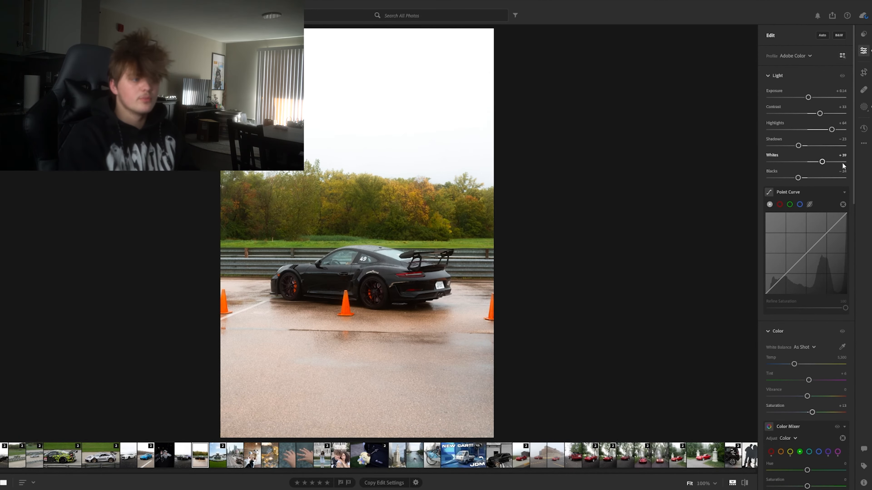
left_click(355, 301)
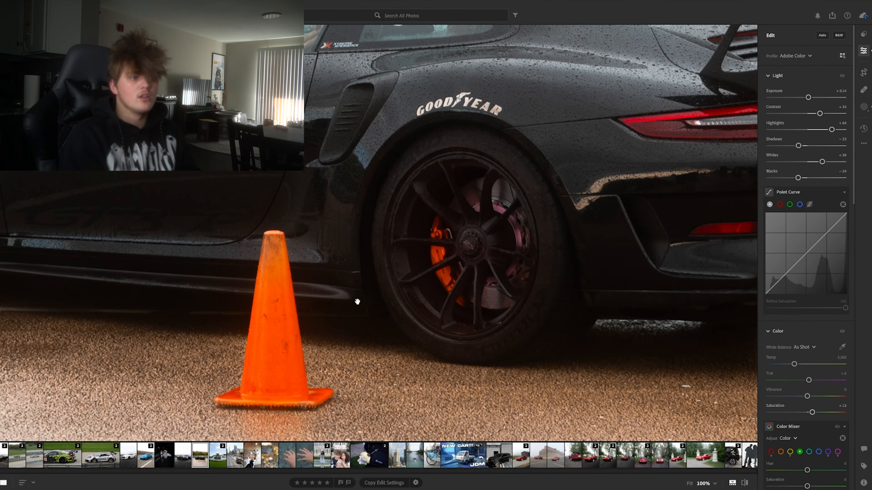
left_click(357, 302)
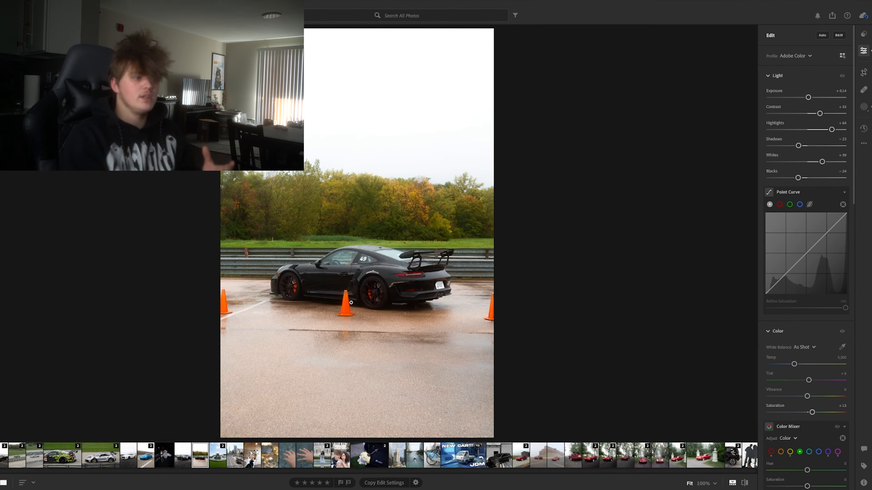
key("backslash")
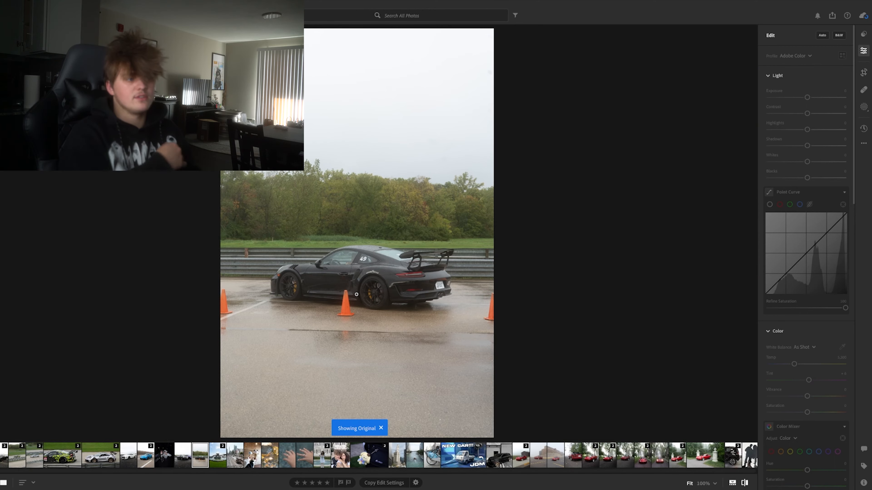
key("backslash")
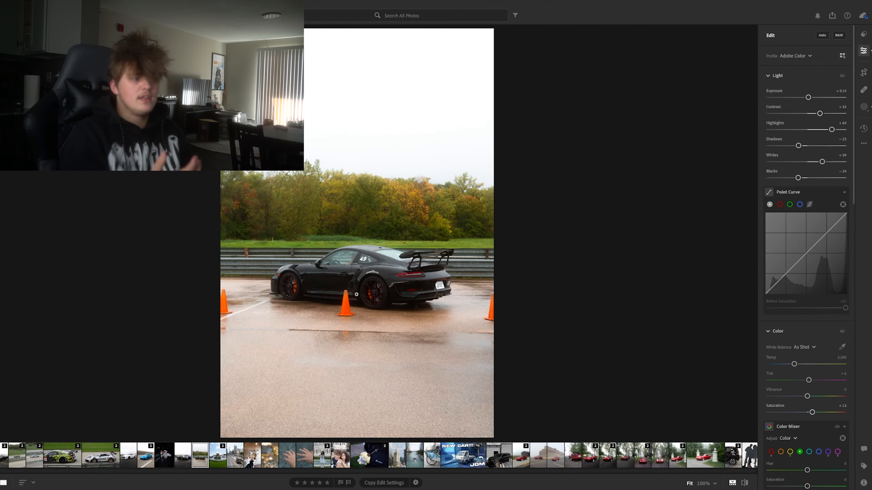
key("backslash")
key("backslash")
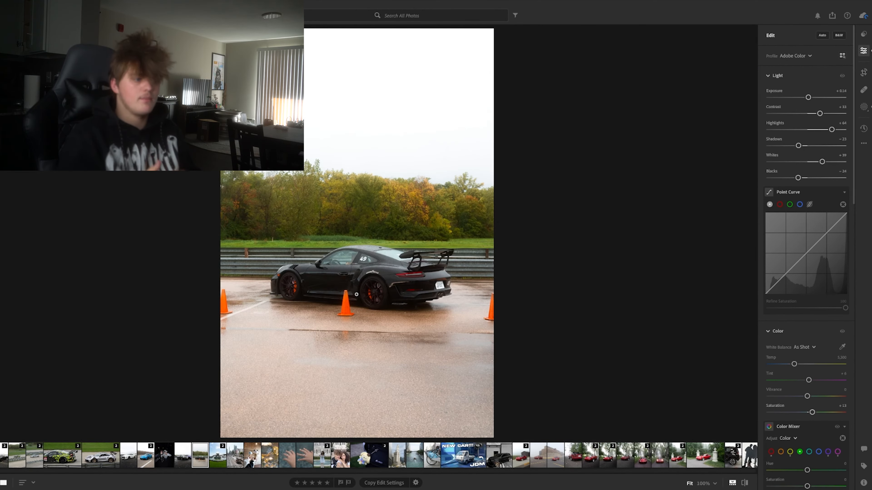
Step: Crop the black Porsche photo at its original aspect ratio to exclude the two outer orange cones
key("r")
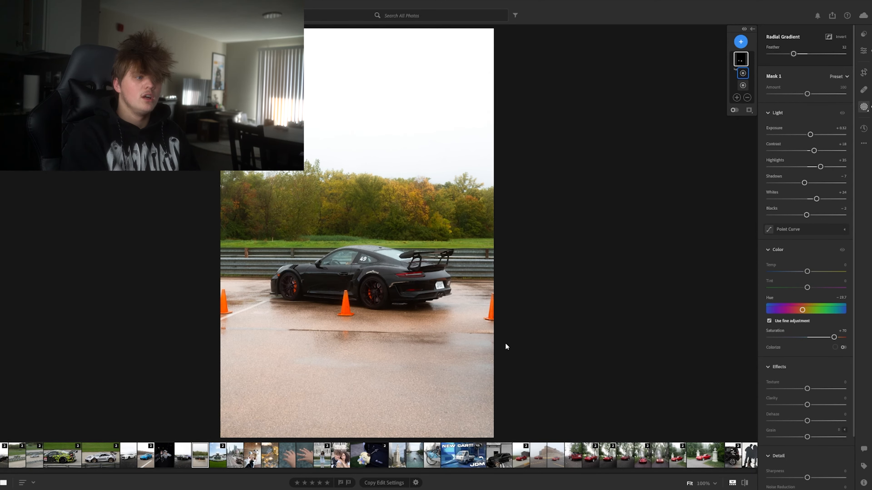
left_click(863, 73)
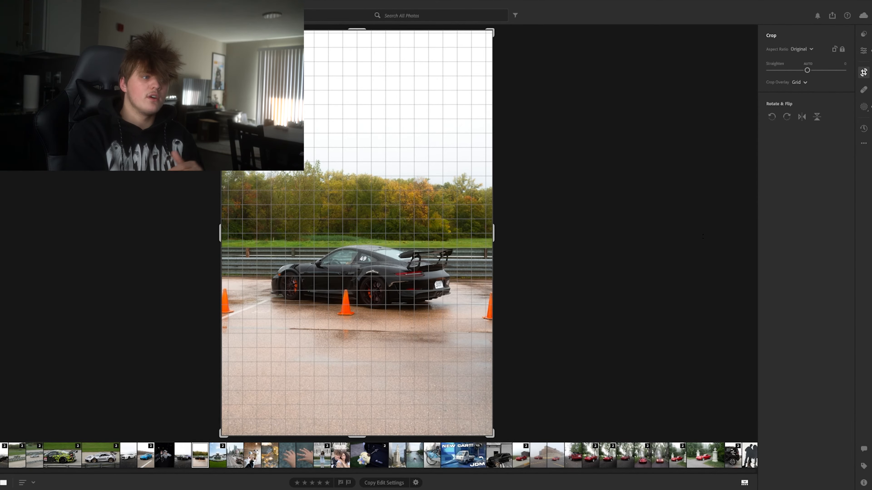
left_click_drag(494, 234, 486, 234)
left_click_drag(225, 238, 226, 238)
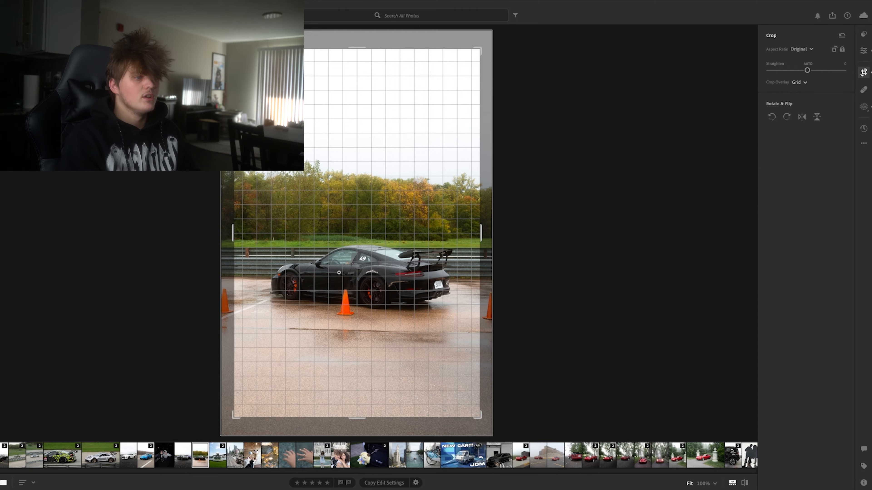
key("Return")
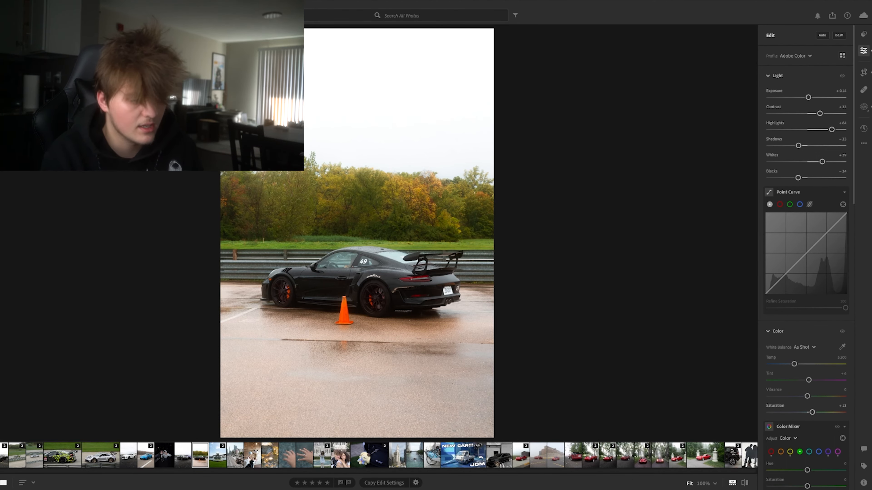
Step: Open the photo of the red Miata with raised headlights and compare its edit with the original repeatedly
left_click(593, 461)
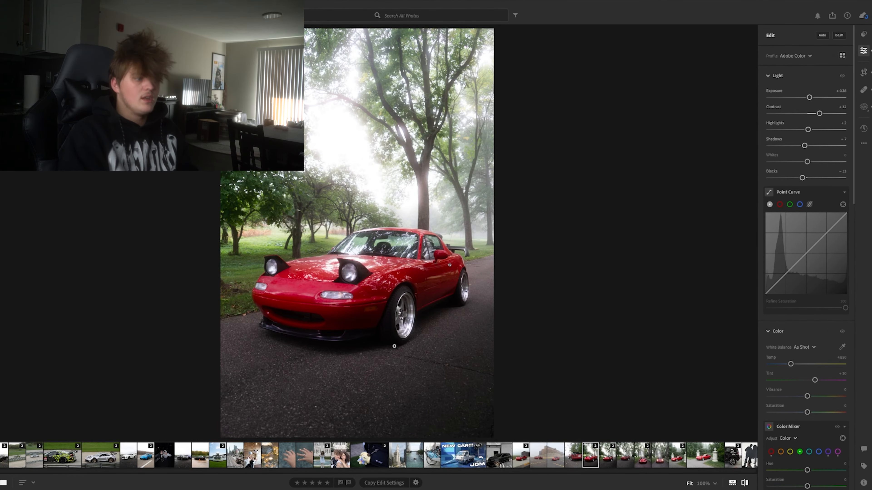
key("backslash")
key("backslash")
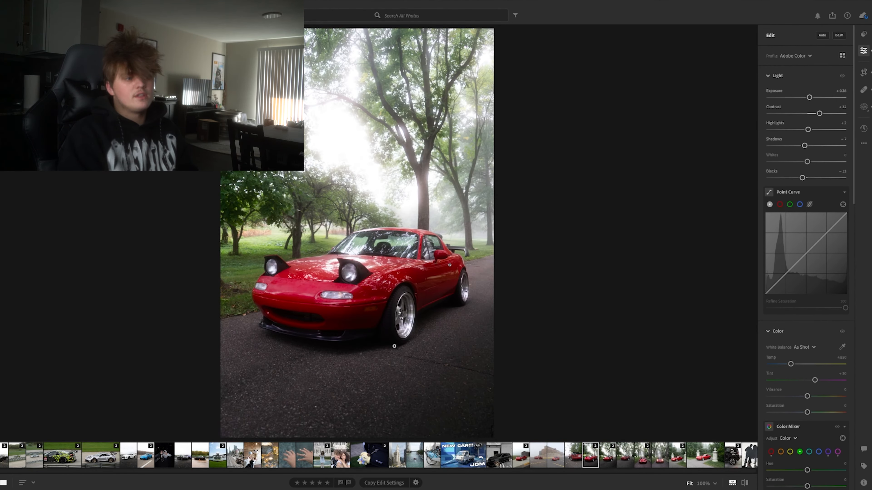
key("backslash")
key("backslash")
key("backslash")
key("backslash")
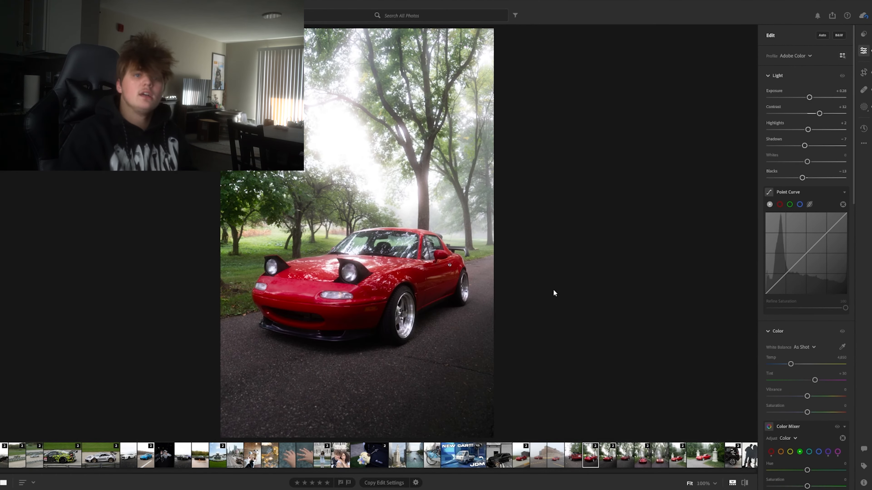
Step: Show the red Miata photo's masks and compare the masked edit with the original
left_click(863, 106)
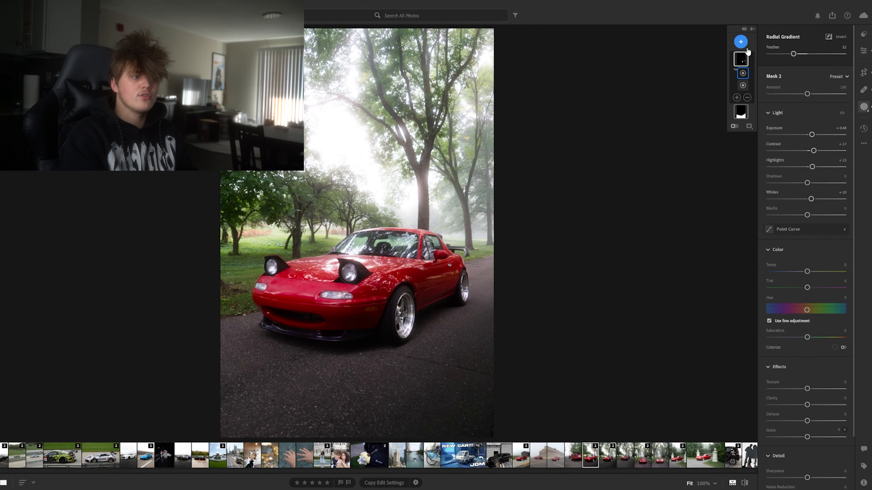
key("backslash")
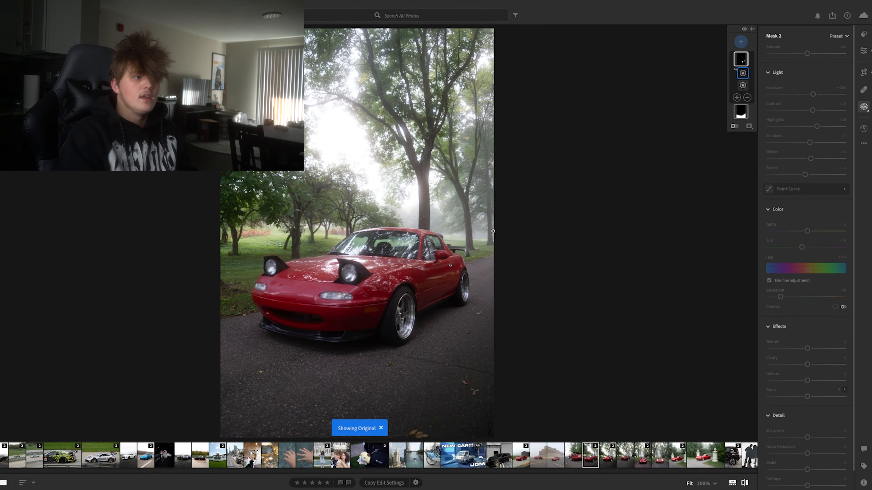
key("backslash")
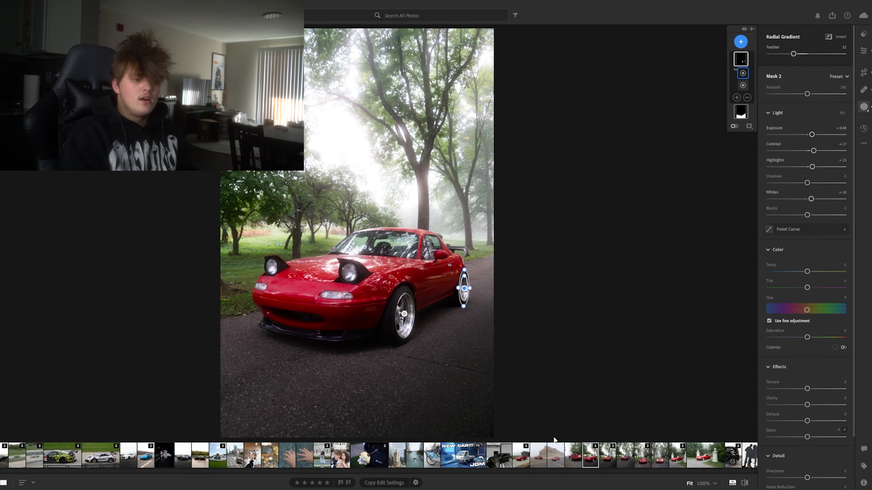
key("backslash")
key("backslash")
Step: Open the edited photo of the green Lamborghini STO and compare it with the original
scroll(620, 467, "down", 5)
scroll(618, 464, "down", 2)
scroll(649, 467, "down", 1)
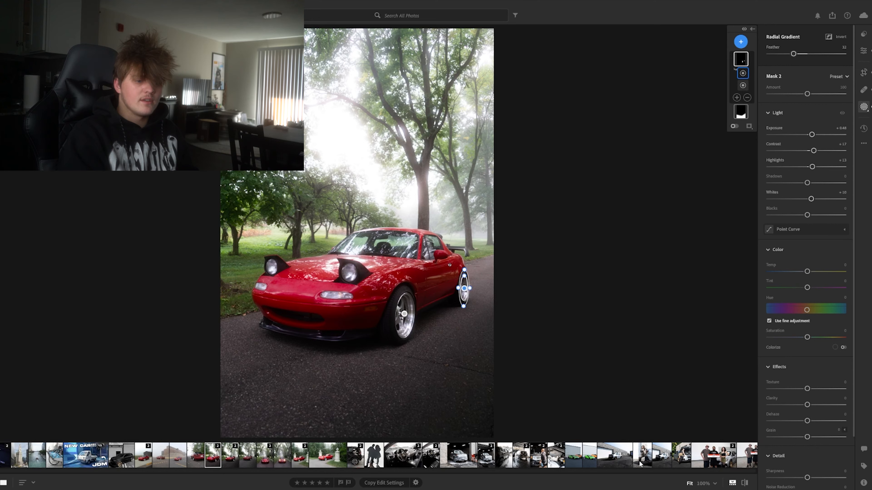
left_click(589, 459)
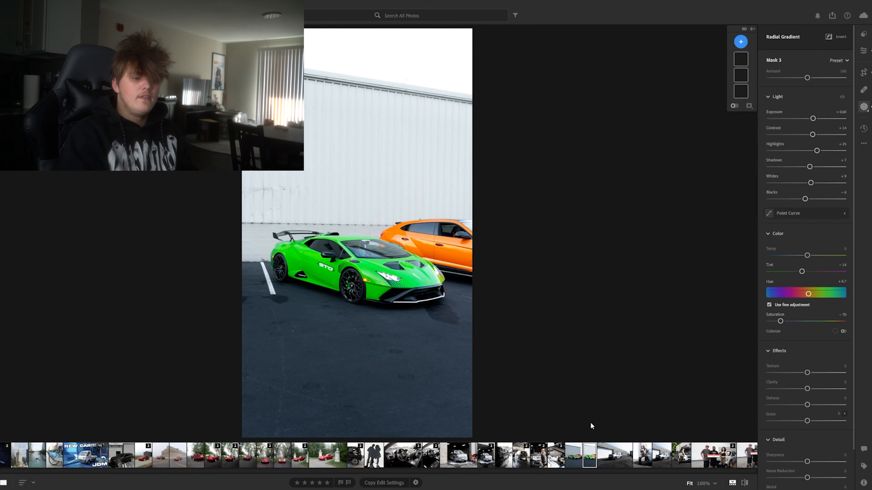
key("backslash")
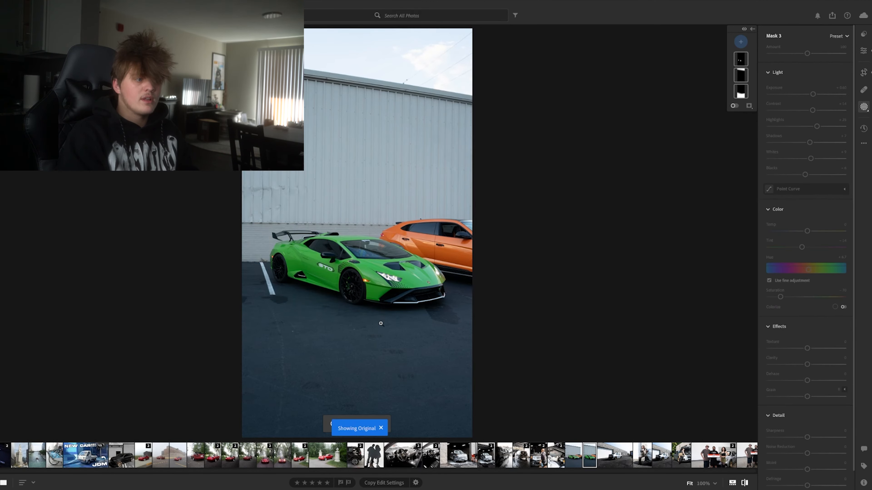
key("backslash")
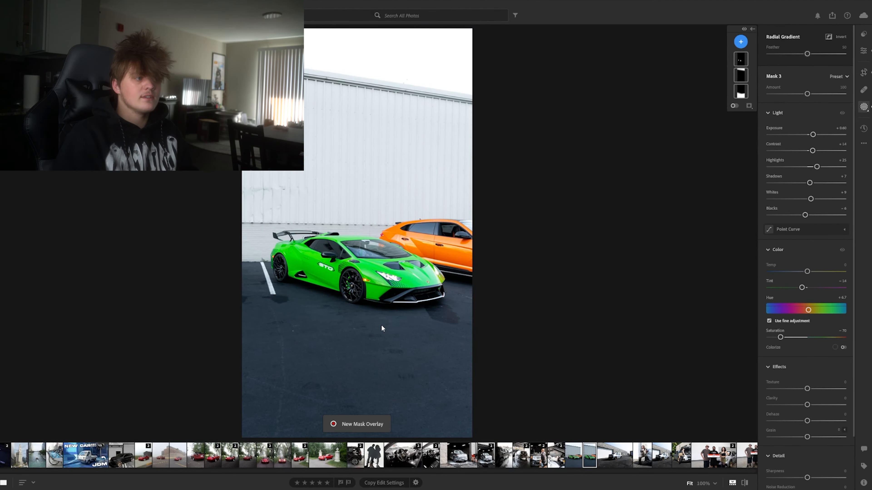
key("backslash")
key("backslash")
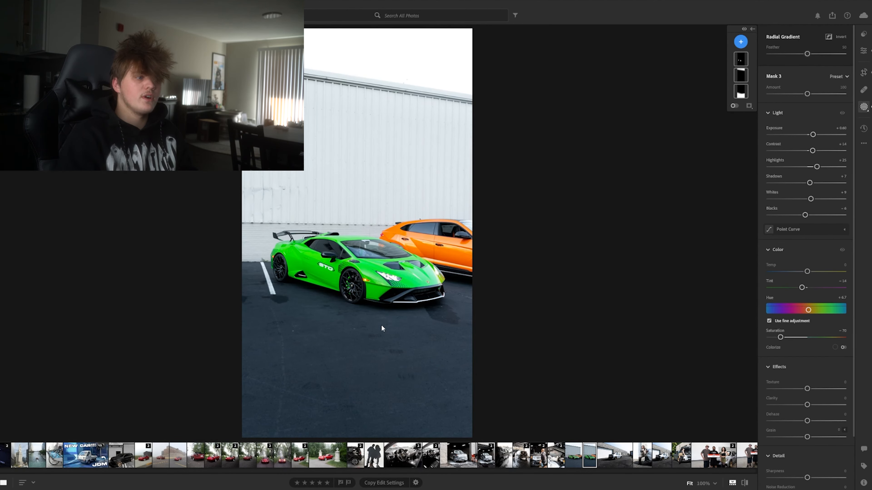
key("backslash")
key("backslash")
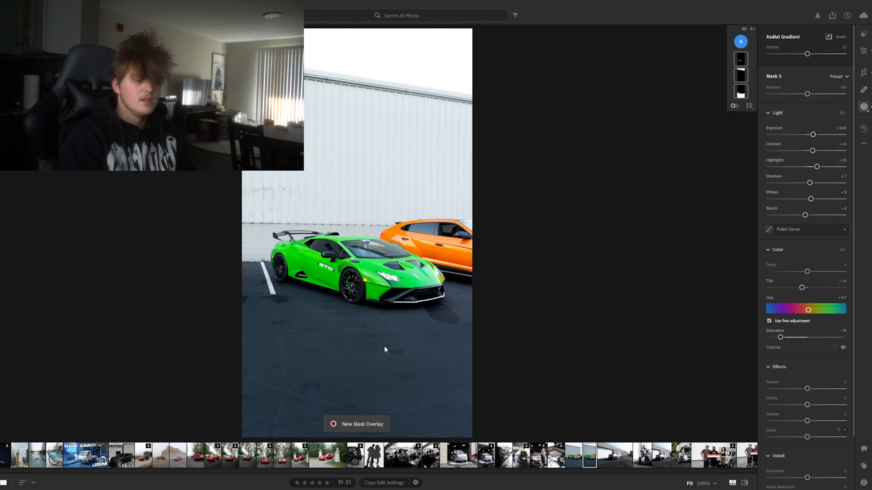
Step: Open the wider, unedited shot of the green Lamborghini and check it against its original
left_click(572, 459)
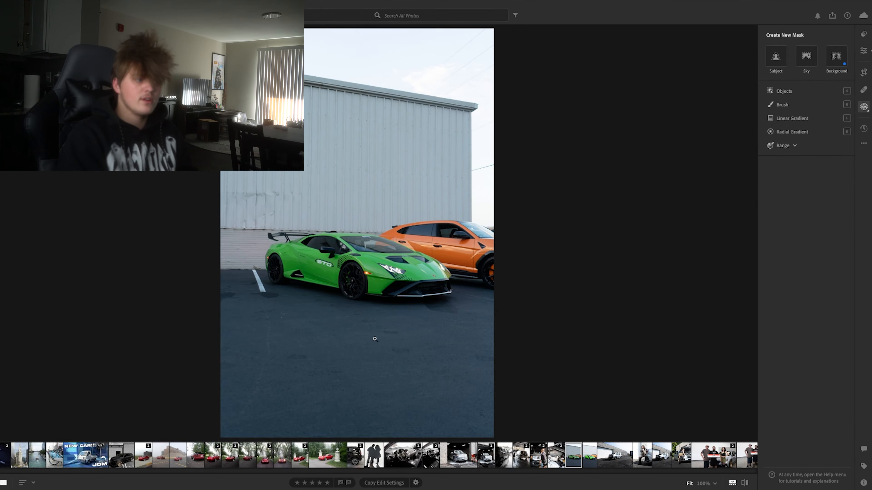
key("backslash")
key("backslash")
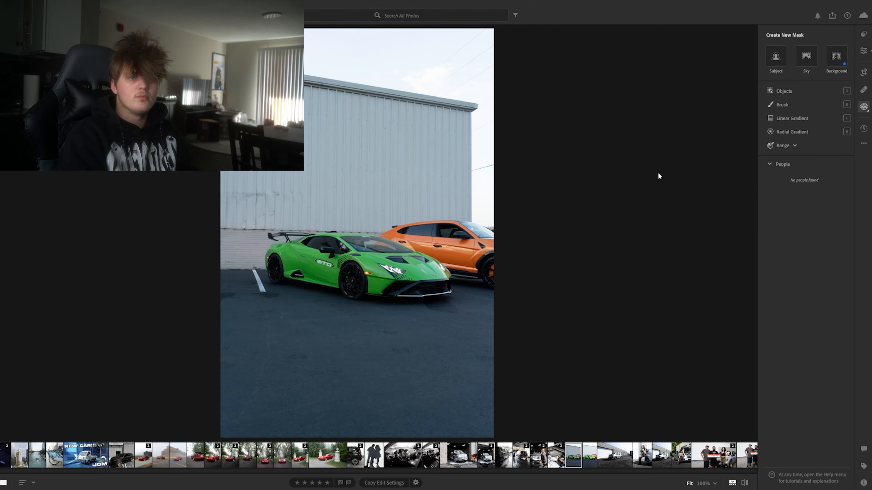
left_click(864, 144)
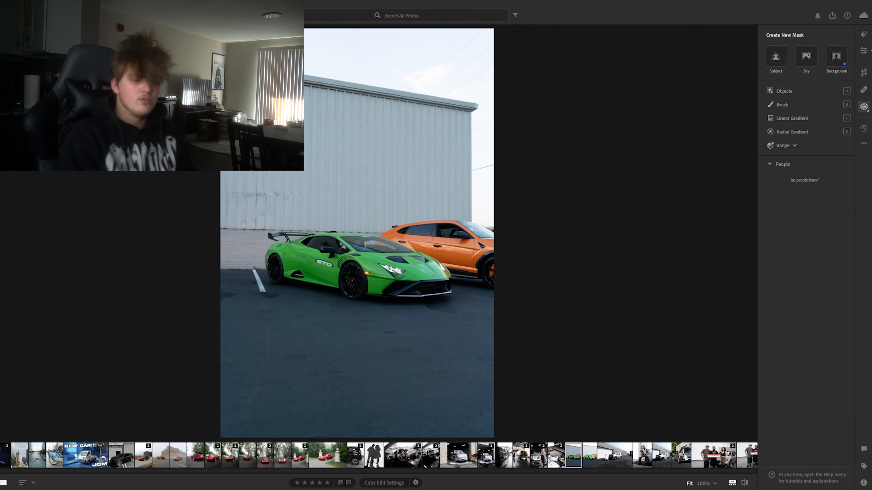
Step: Compare the landscape photo of the silver Subaru with its original and view the portrait shot of the same car
left_click(627, 461)
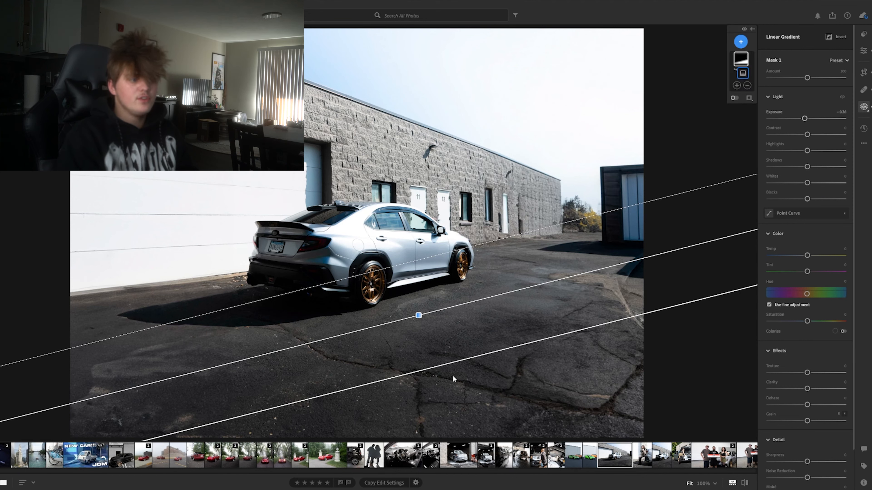
key("backslash")
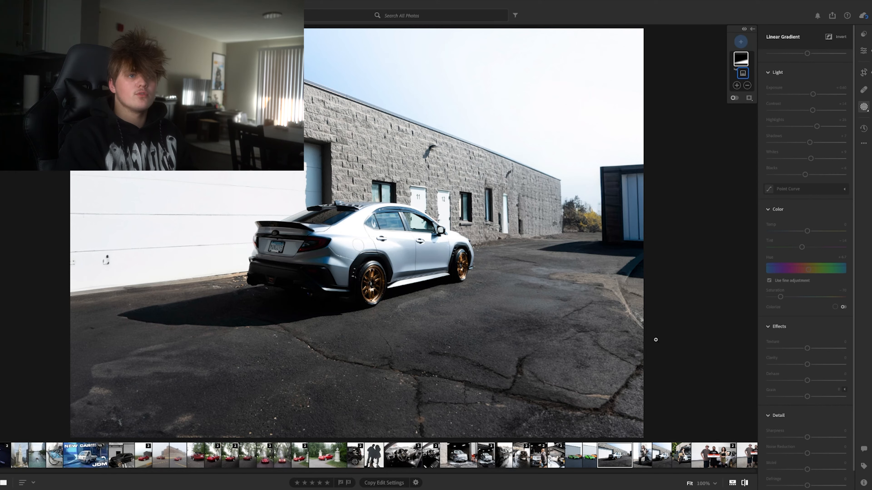
left_click(741, 42)
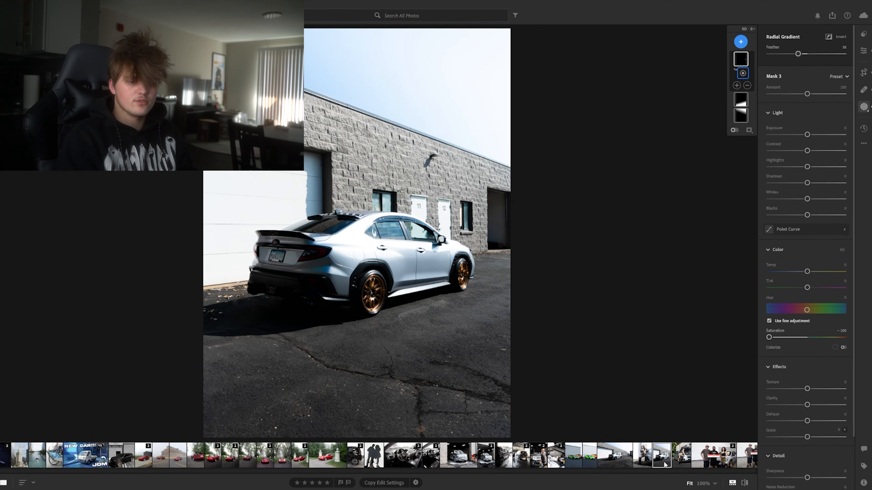
Step: Compare the red BMW garage photo with its original and inspect its Subject and Linear Gradient masks
scroll(664, 464, "right", 5)
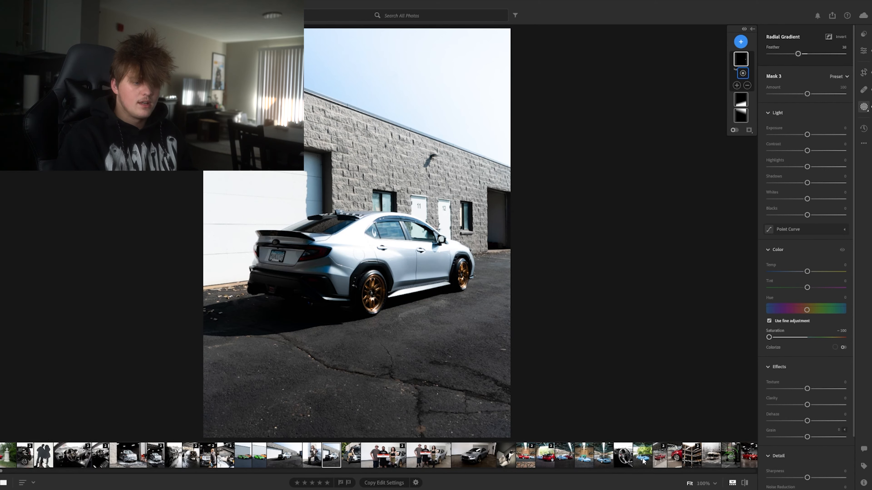
left_click(641, 462)
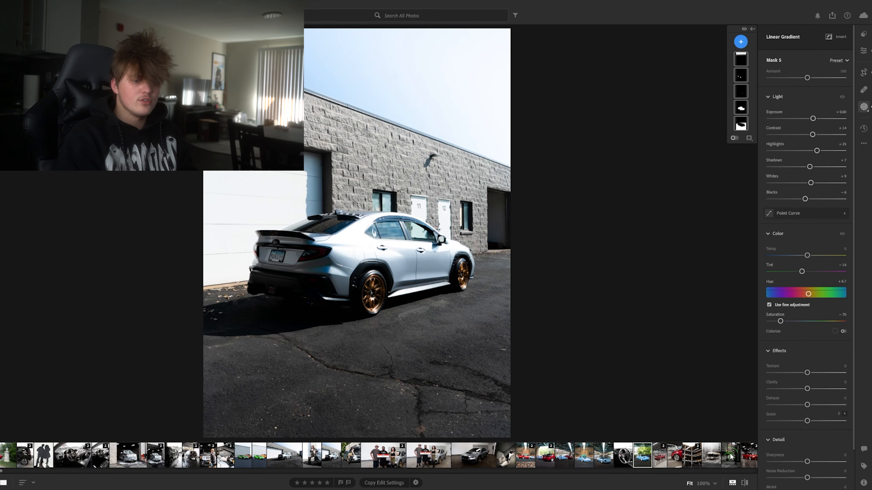
left_click(746, 457)
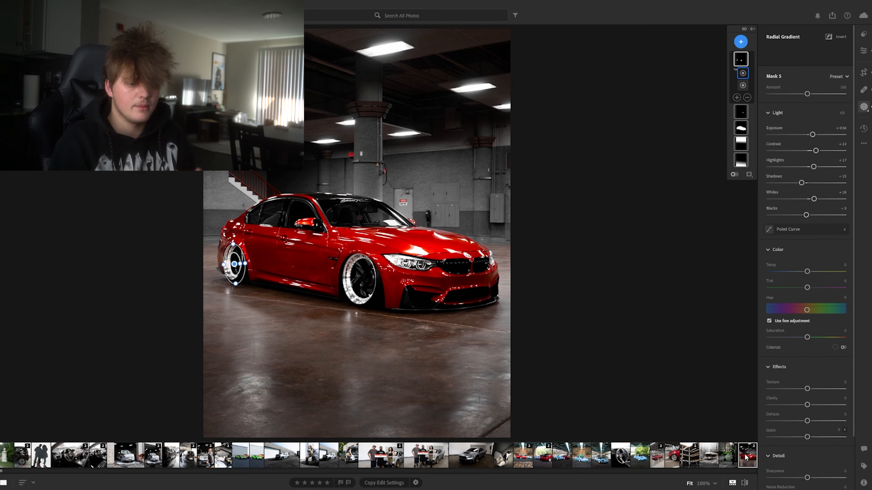
key("backslash")
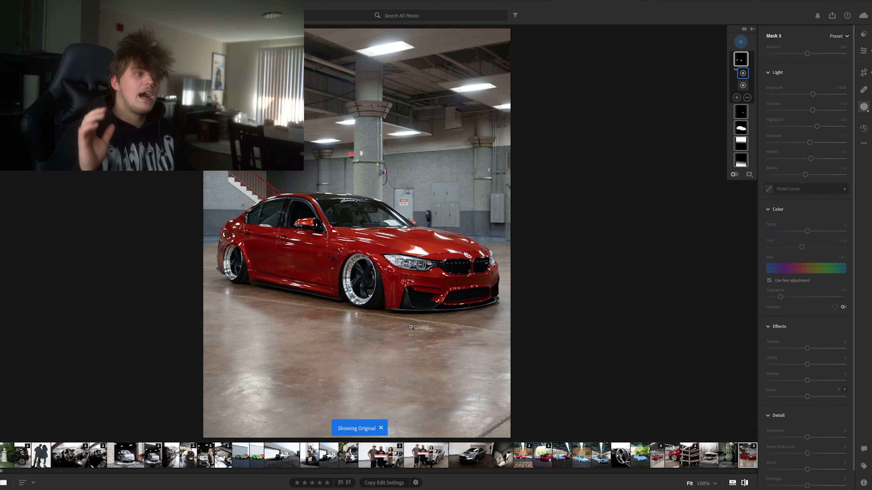
key("backslash")
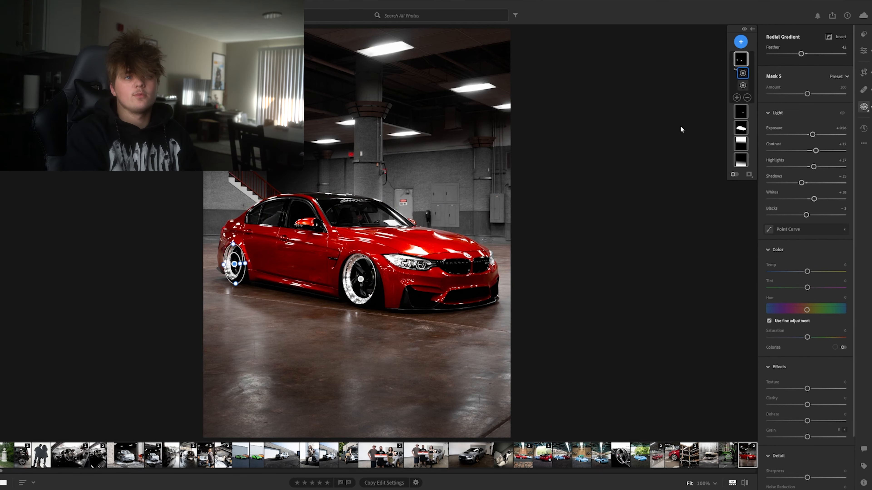
left_click(741, 128)
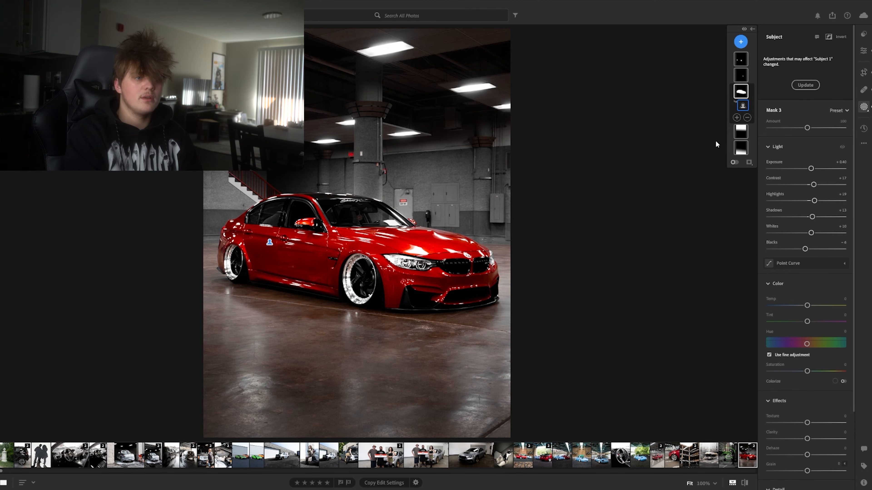
left_click(743, 151)
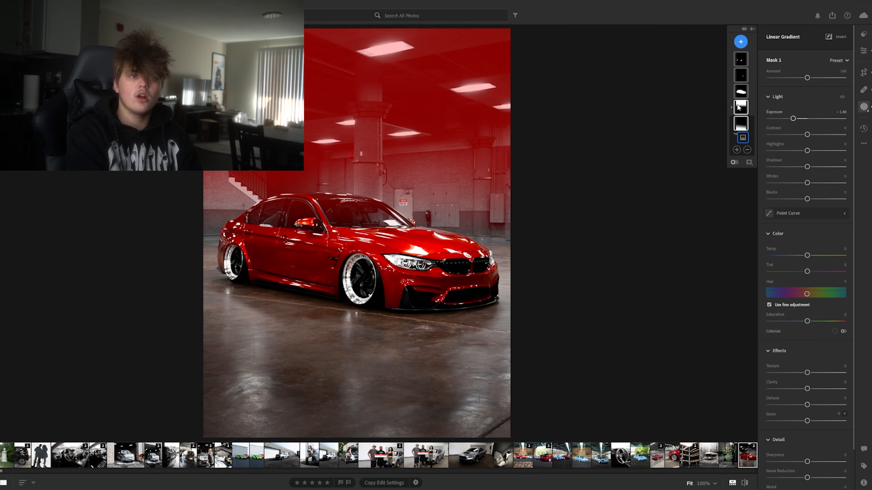
Step: Inspect the second Linear Gradient mask and the two-part Mask 5 on the red BMW photo
left_click(741, 107)
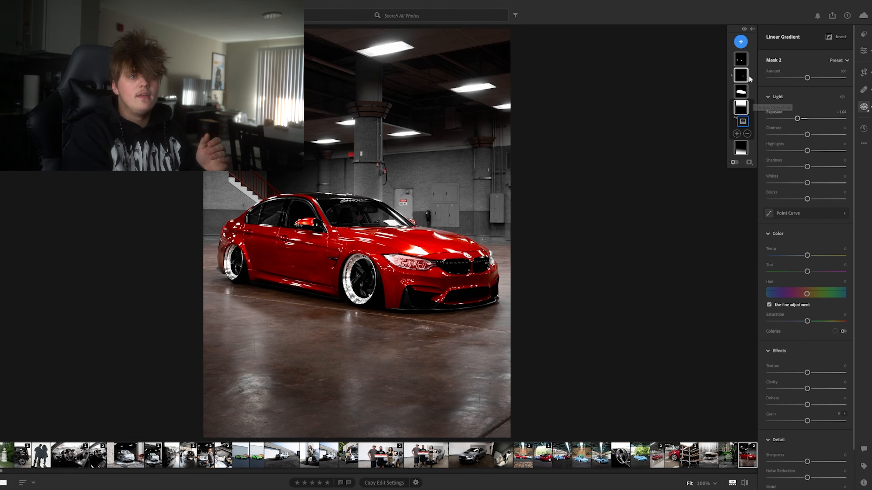
left_click(740, 63)
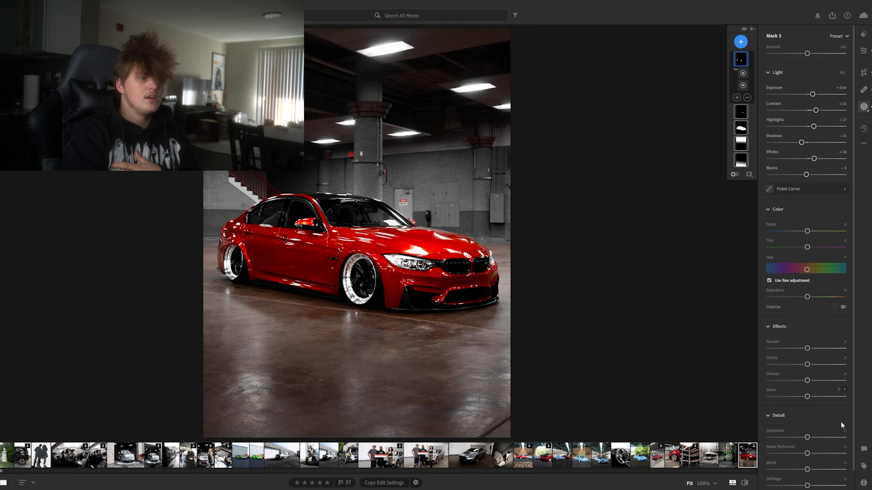
Step: Widen the 3 x 4 crop of the red BMW photo slightly and reposition the frame around the car
left_click(864, 72)
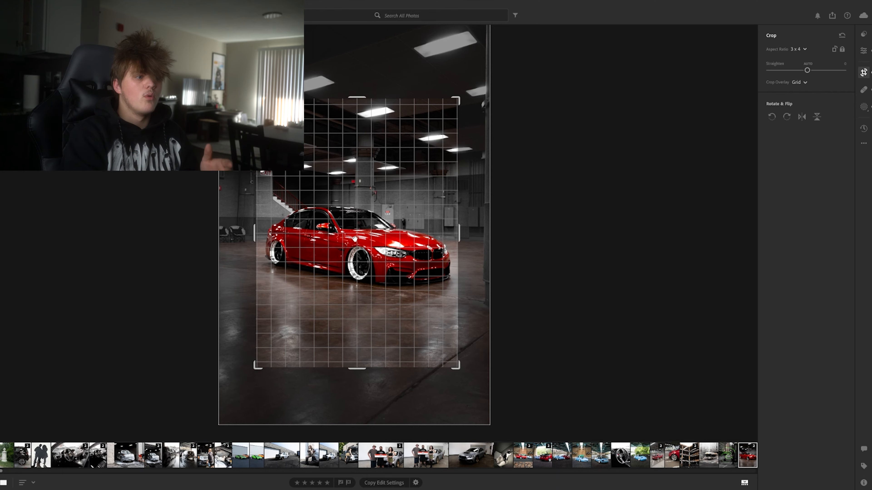
left_click_drag(357, 205, 379, 296)
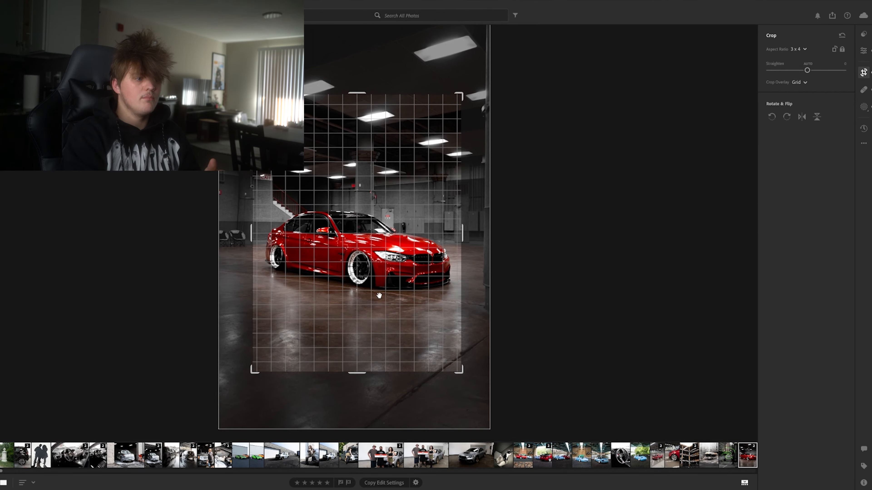
left_click_drag(357, 374, 357, 378)
key("Return")
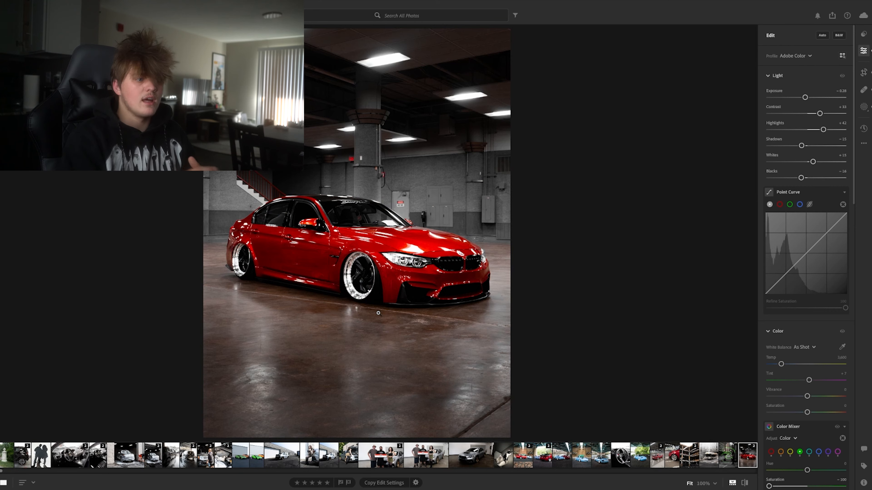
left_click(863, 70)
left_click_drag(418, 223, 419, 229)
key("Return")
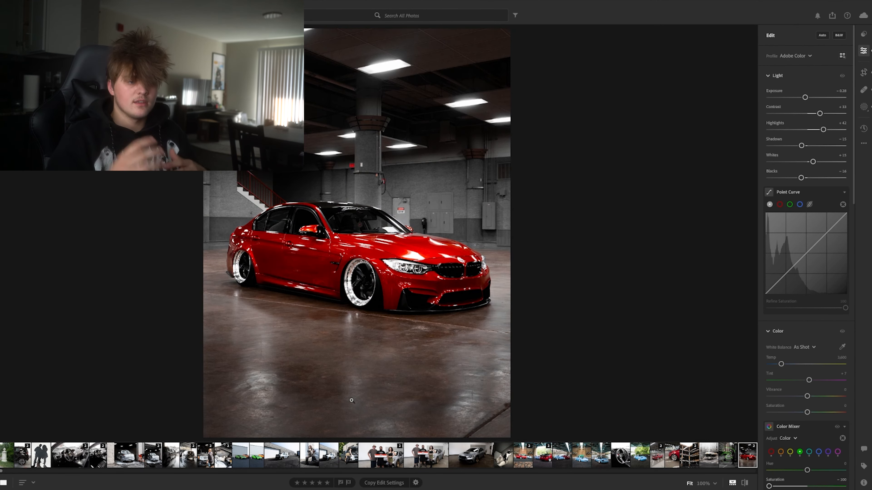
Step: Open the indoor show photo of the blue coupe with white wheels and compare it with its original
scroll(615, 458, "down", 5)
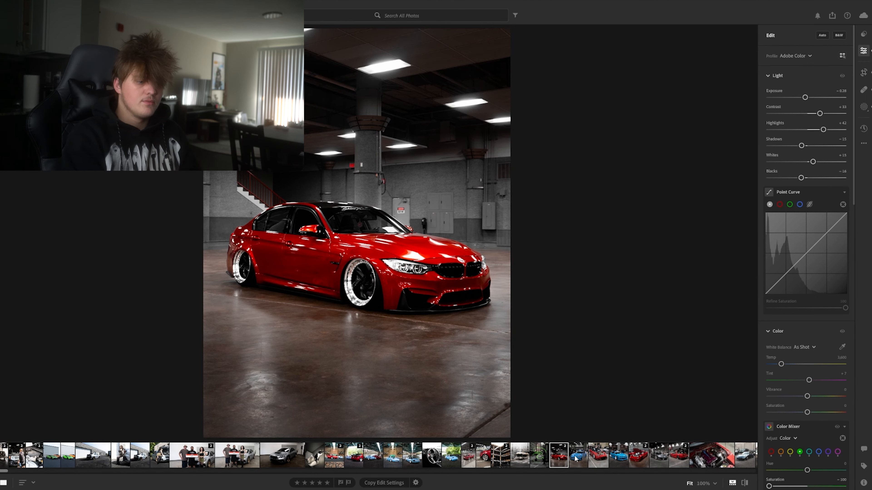
left_click(623, 461)
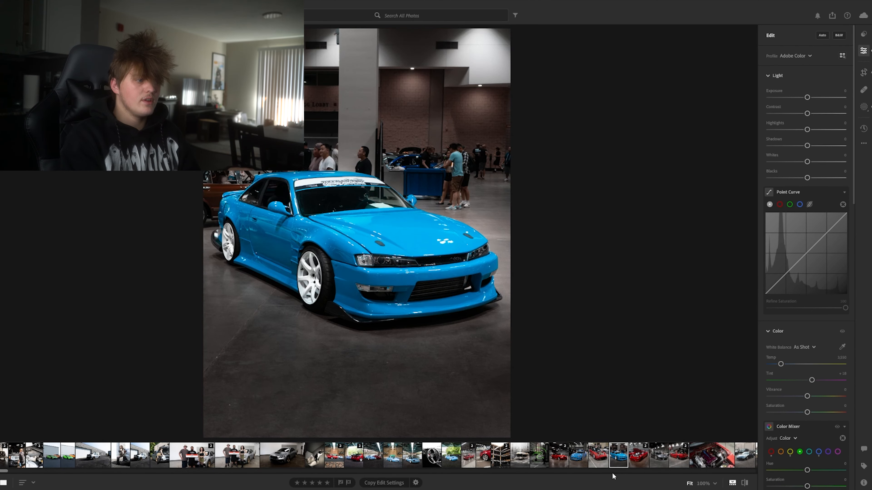
key("backslash")
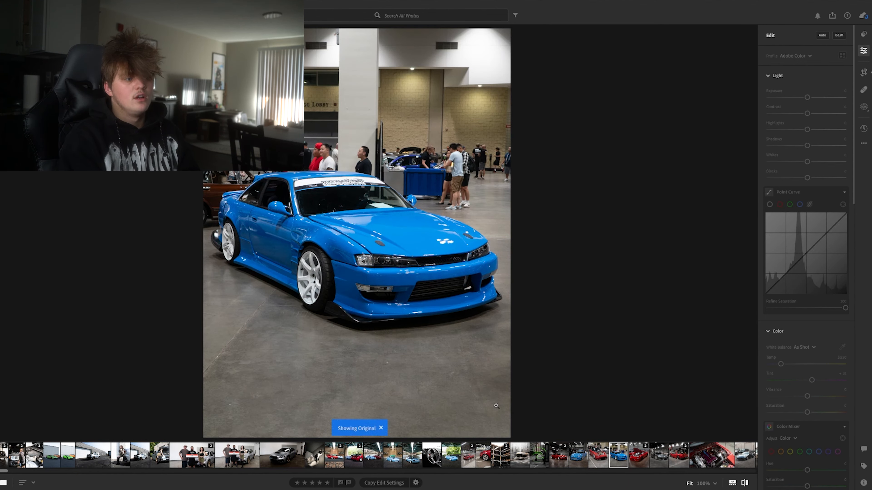
key("backslash")
key("backslash")
key("backslash")
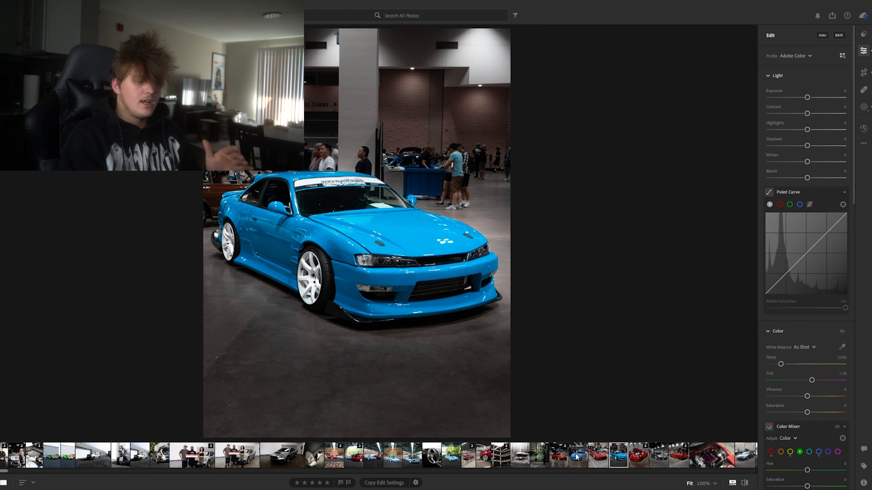
Step: View the blue widebody coupe photo and compare the light-blue Miata shot under the bridge with its original
left_click(578, 462)
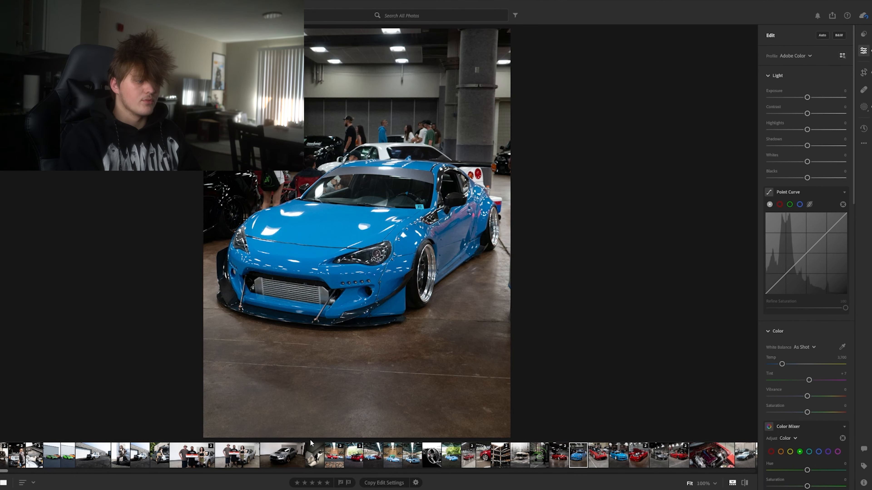
left_click(383, 461)
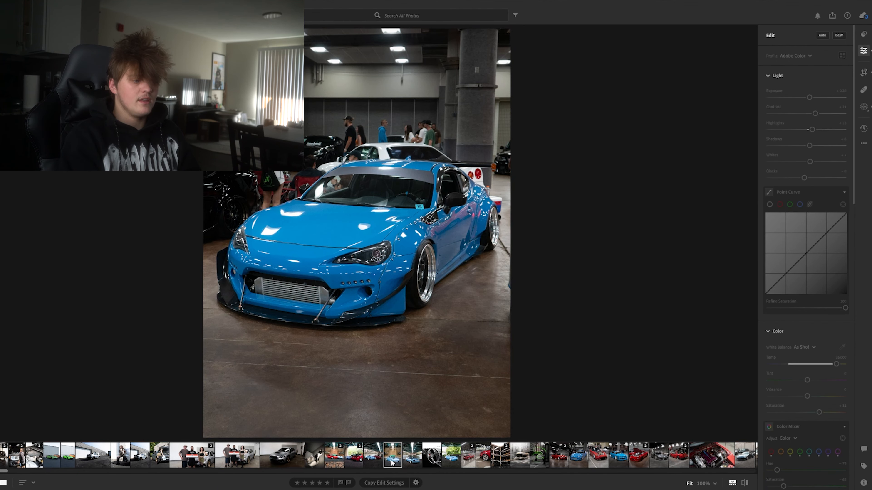
key("backslash")
key("backslash")
key("backslash")
key("backslash")
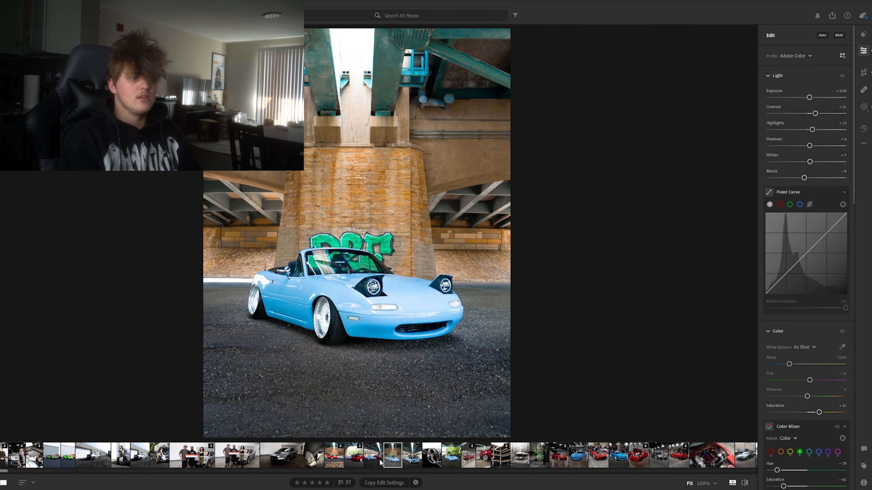
Step: View the rear shot of the blue Miata and compare the riverside photo of both Miatas with its original
left_click(412, 461)
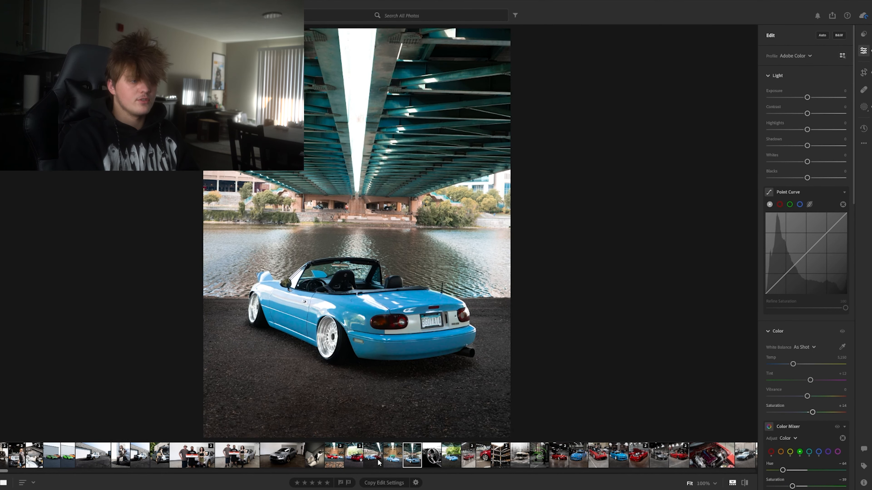
left_click(379, 463)
key("backslash")
key("backslash")
key("backslash")
key("backslash")
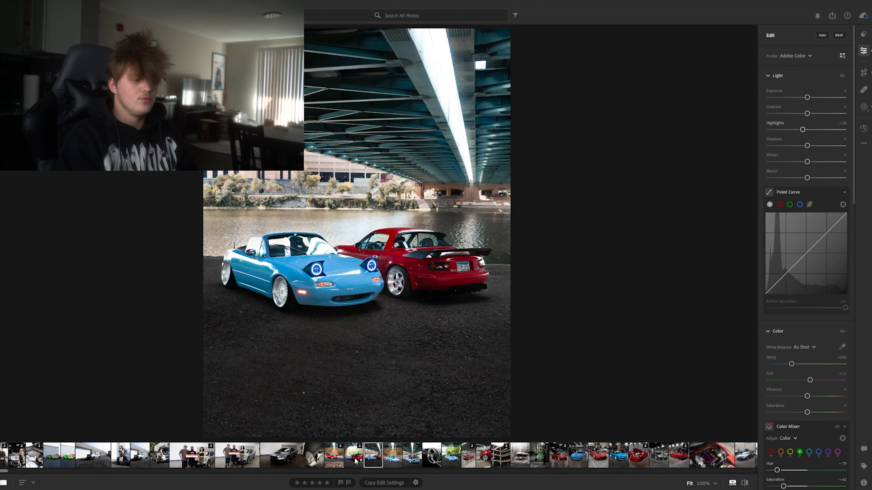
Step: Compare the red Miata rear close-up and the stone-wall shot of both Miatas with their originals
left_click(356, 461)
key("backslash")
key("backslash")
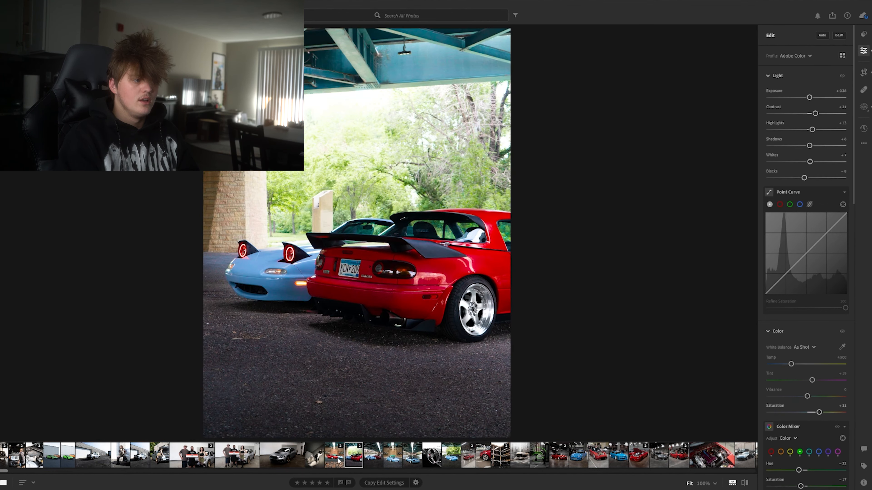
left_click(335, 457)
key("backslash")
key("backslash")
key("backslash")
key("backslash")
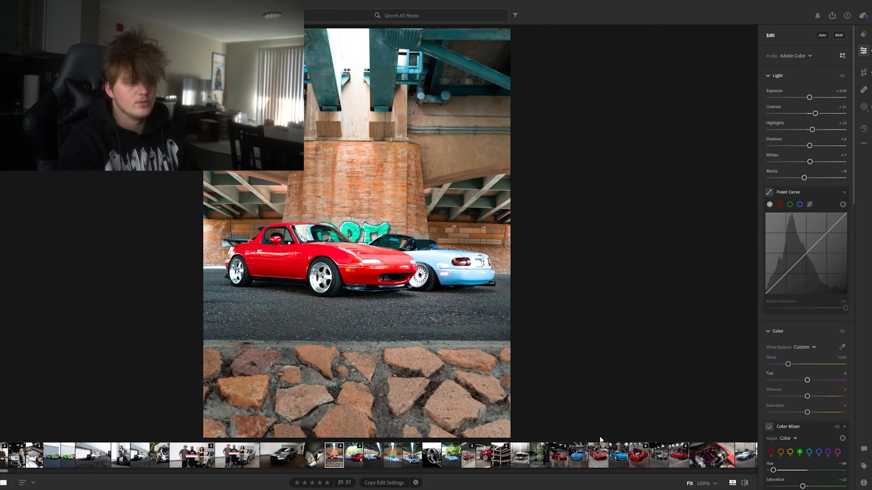
Step: Open the photo of the purple Infiniti coupe and compare it with its original
scroll(611, 458, "down", 5)
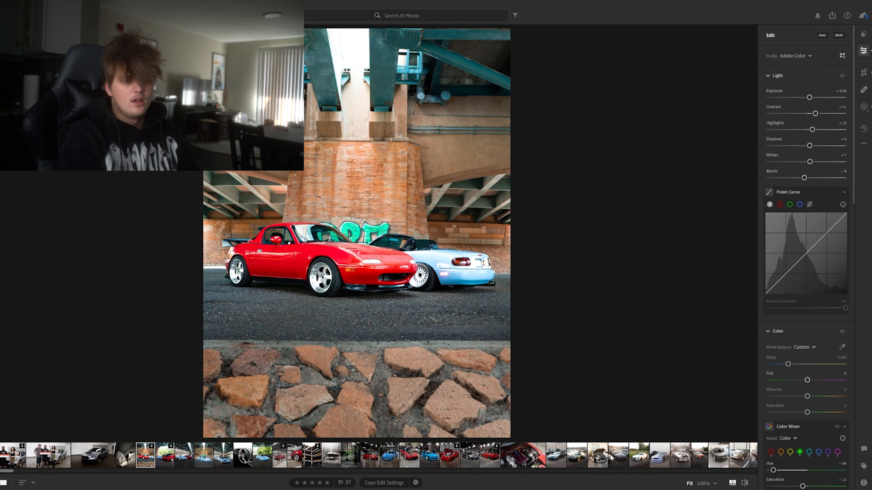
left_click(657, 459)
key("backslash")
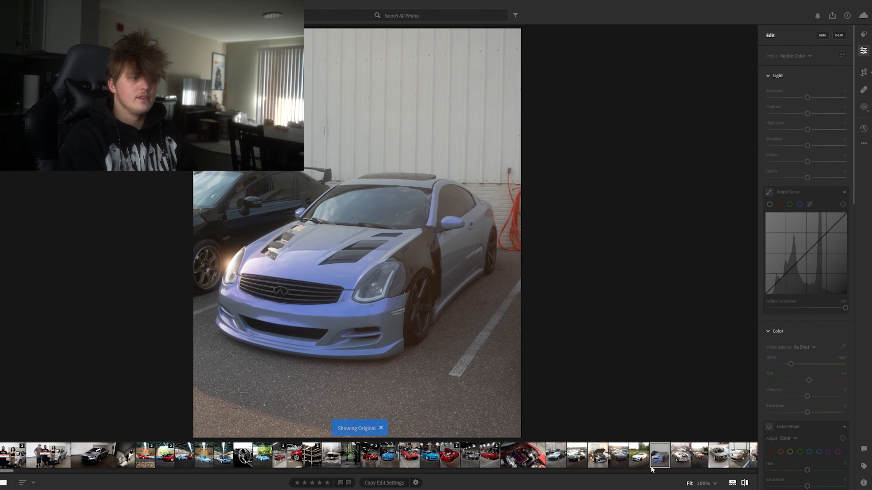
key("backslash")
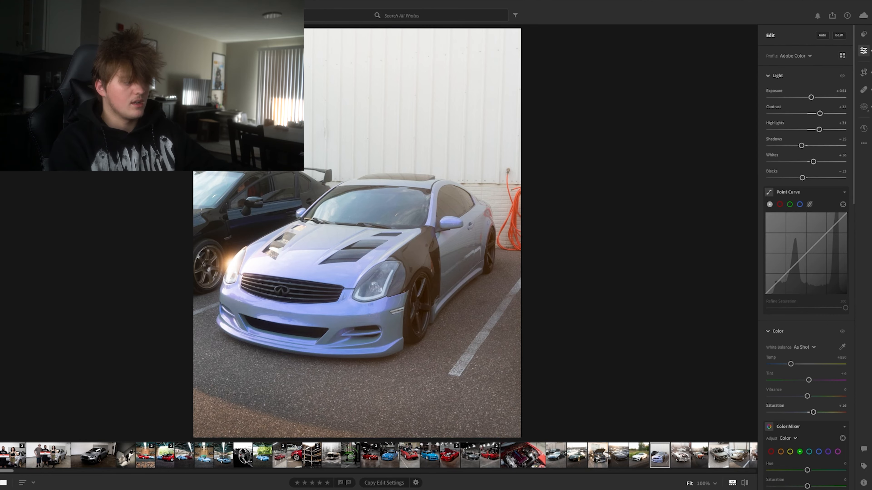
Step: Return to the photo grid and browse the thumbnails of earlier car photos
key("g")
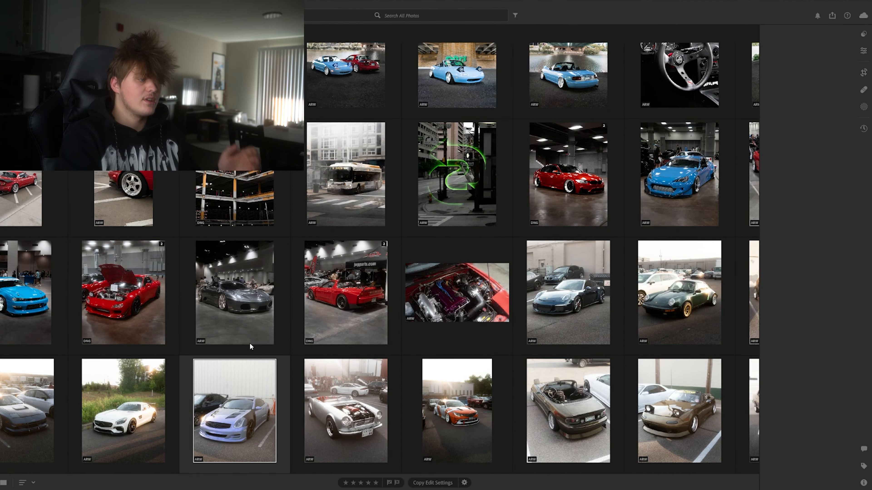
scroll(261, 353, "up", 10)
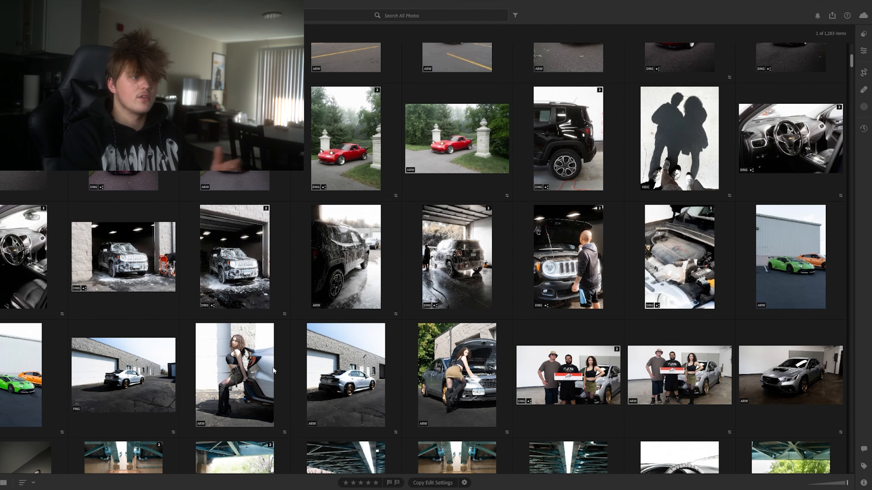
scroll(274, 367, "up", 3)
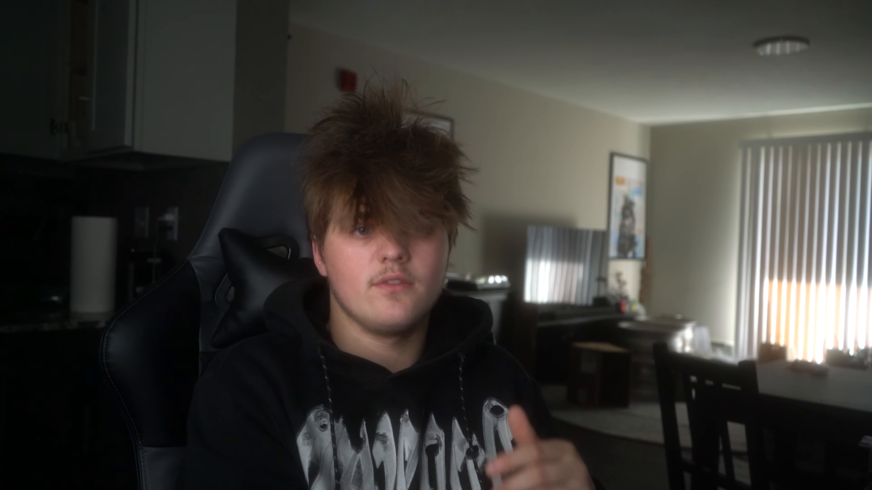